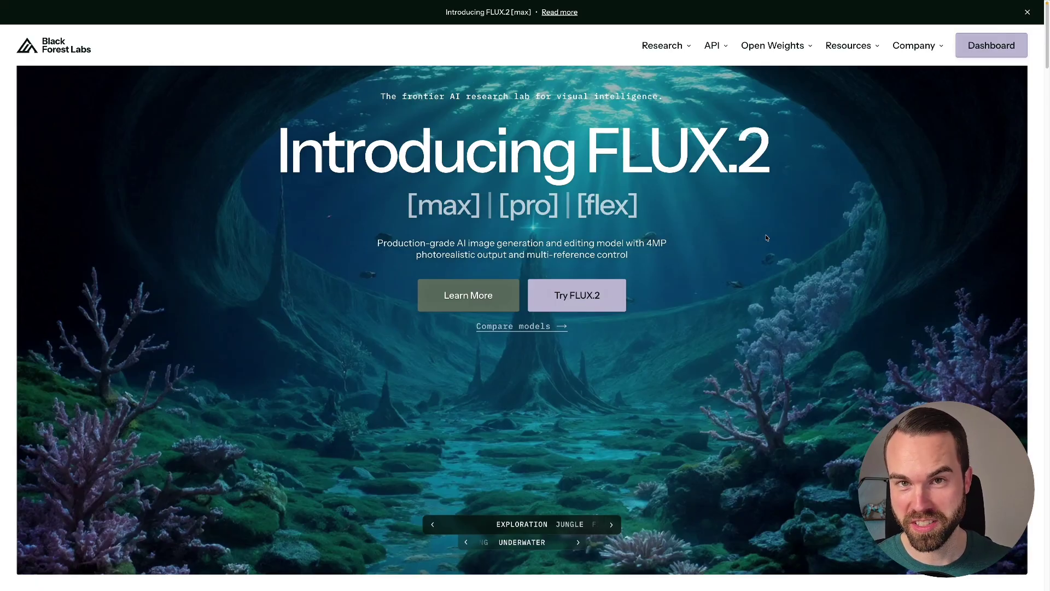
Open the FLUX.2 model comparison, expand the use-case table for max, pro and flex, and review the model's features
{"action": "scroll", "coordinate": [681, 265], "scroll_direction": "down", "scroll_amount": 5}
{"action": "scroll", "coordinate": [681, 265], "scroll_direction": "down", "scroll_amount": 6}
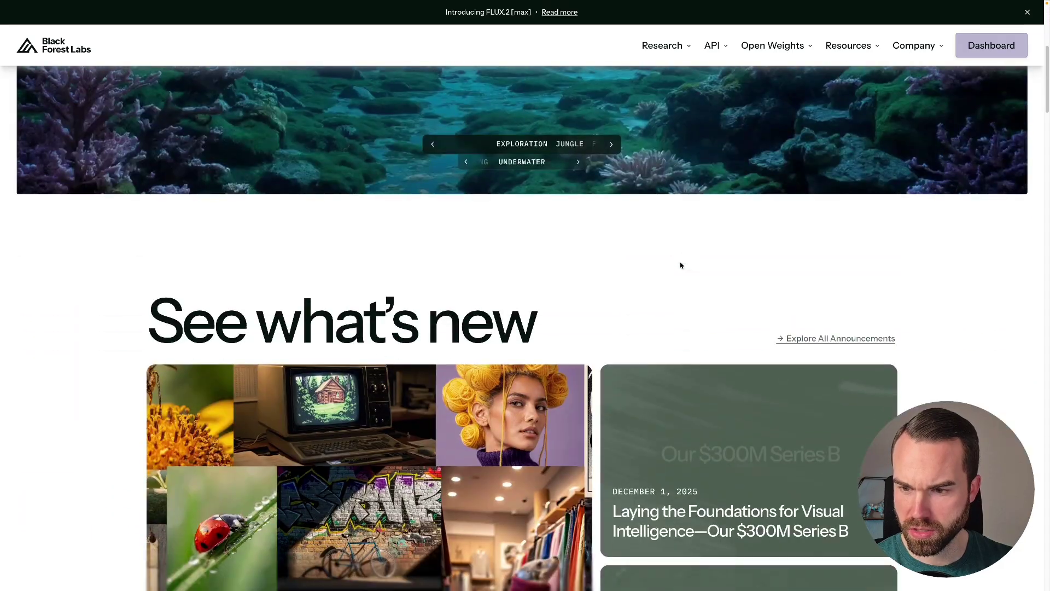
{"action": "scroll", "coordinate": [772, 269], "scroll_direction": "down", "scroll_amount": 1}
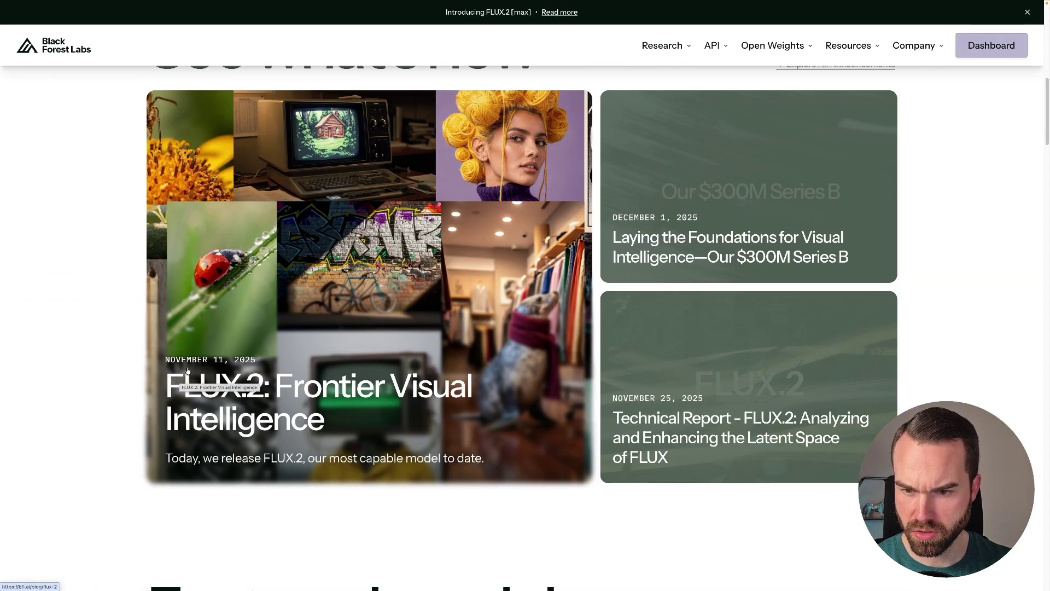
{"action": "scroll", "coordinate": [937, 351], "scroll_direction": "up", "scroll_amount": 12}
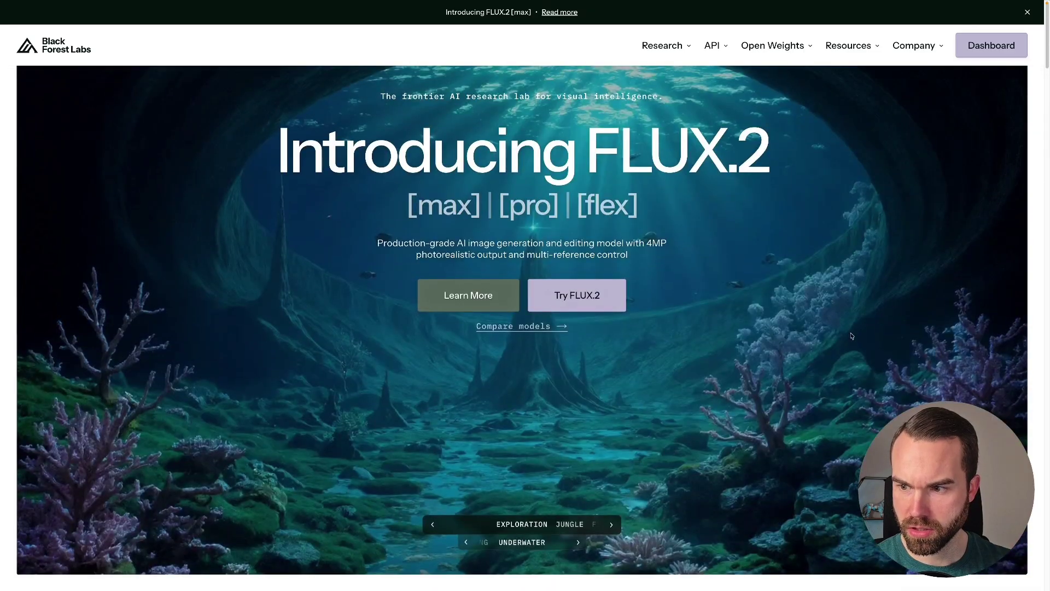
{"action": "left_click", "coordinate": [533, 327]}
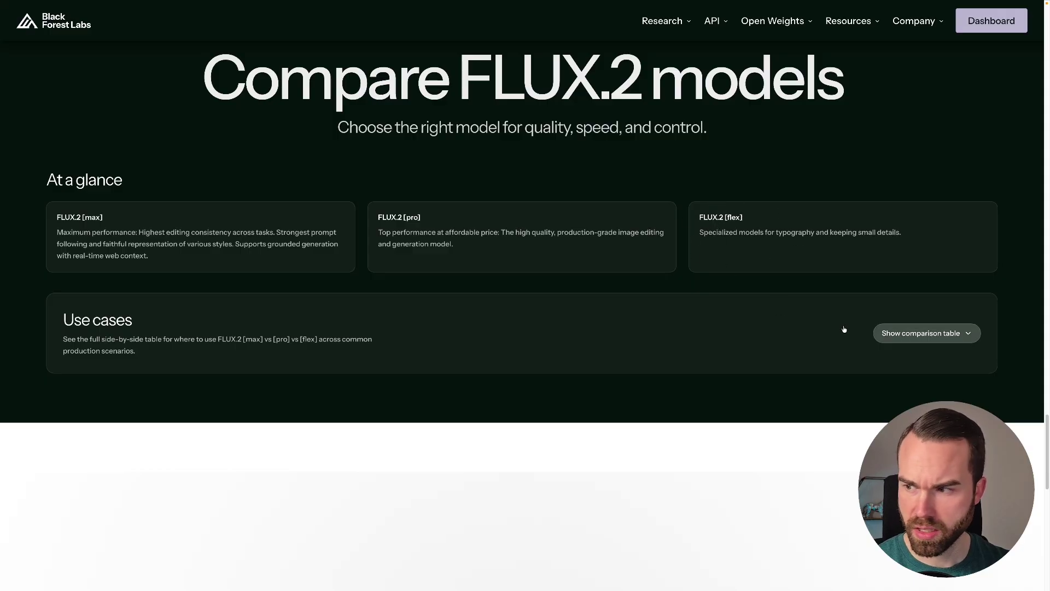
{"action": "left_click", "coordinate": [940, 335]}
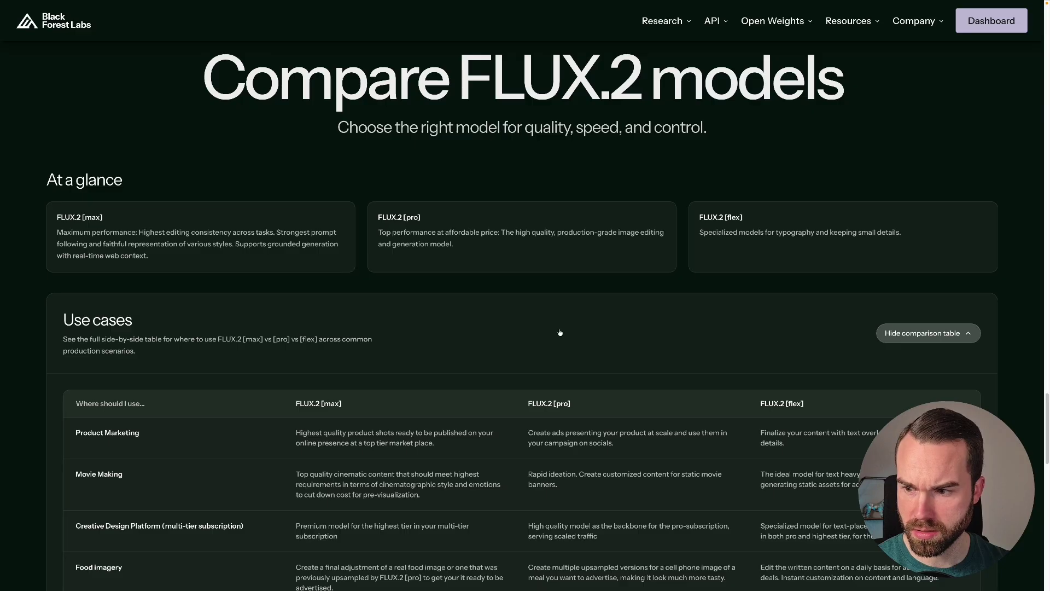
{"action": "scroll", "coordinate": [563, 332], "scroll_direction": "down", "scroll_amount": 3}
{"action": "scroll", "coordinate": [567, 331], "scroll_direction": "down", "scroll_amount": 1}
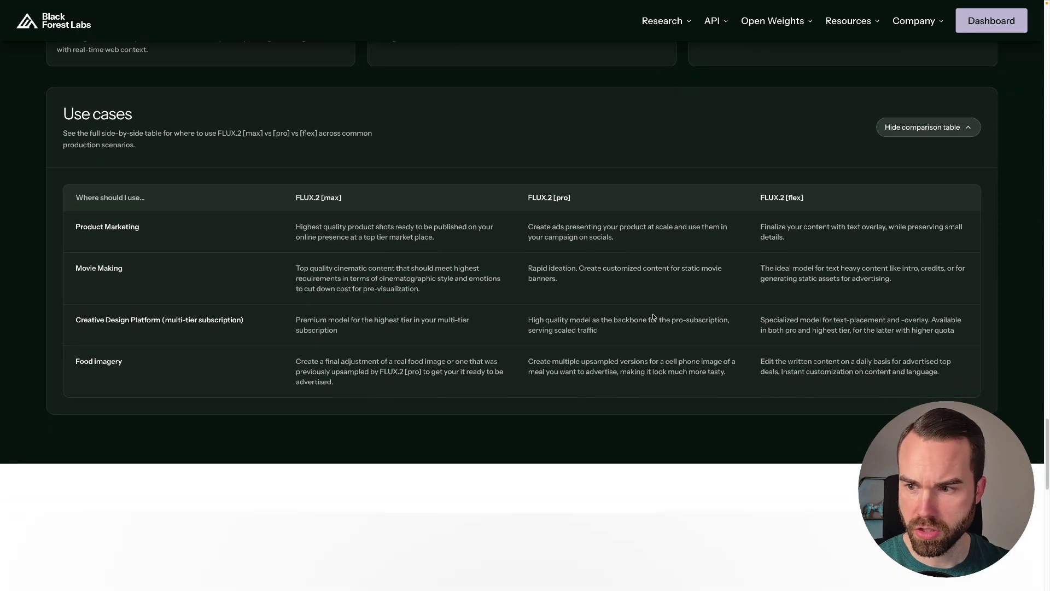
{"action": "scroll", "coordinate": [387, 363], "scroll_direction": "up", "scroll_amount": 15}
{"action": "scroll", "coordinate": [387, 363], "scroll_direction": "down", "scroll_amount": 15}
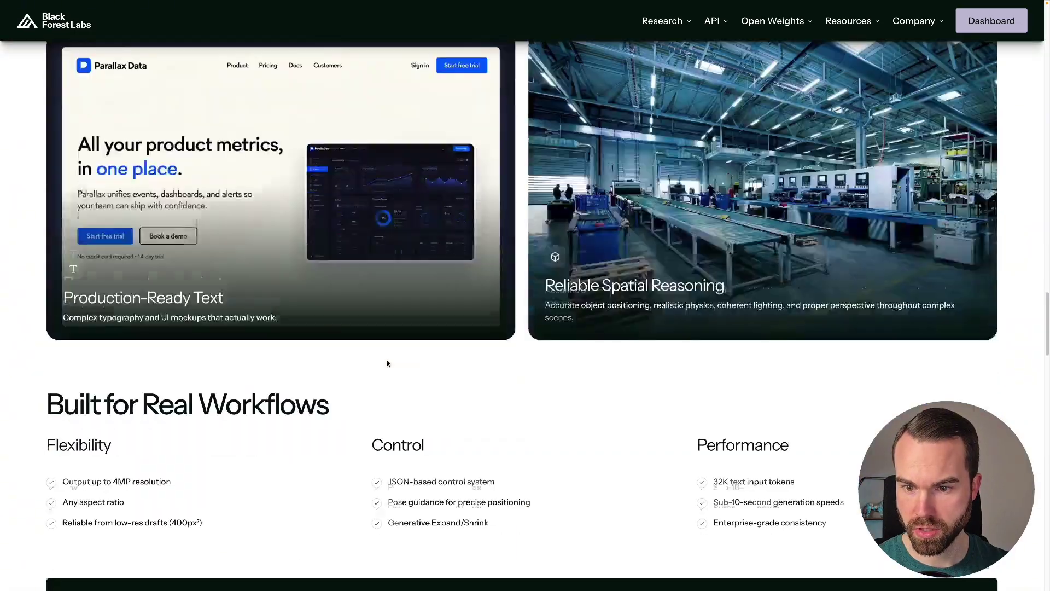
{"action": "scroll", "coordinate": [387, 363], "scroll_direction": "down", "scroll_amount": 1}
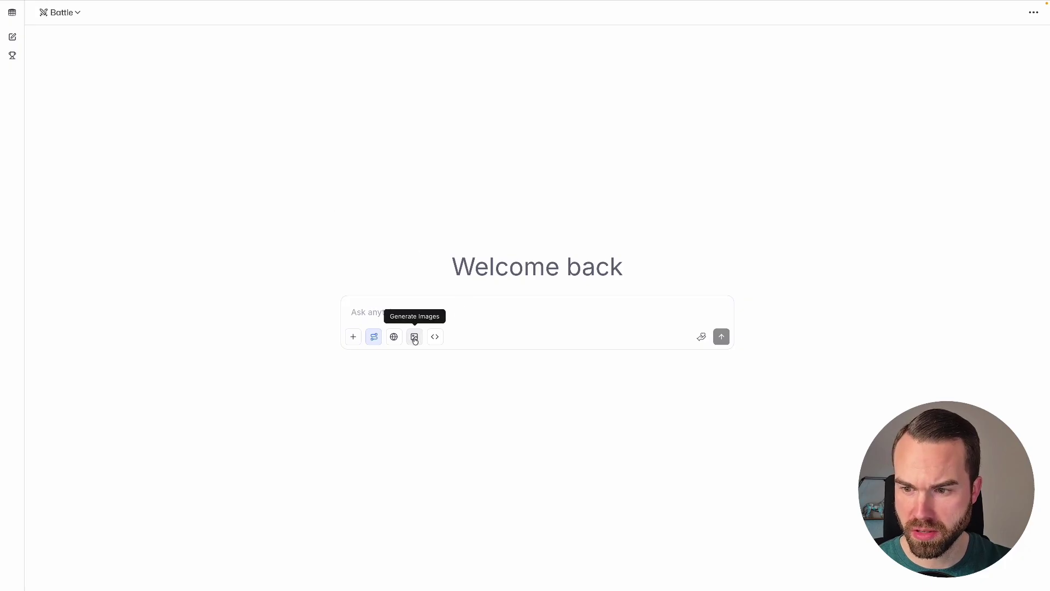
Switch to LMArena, turn on image generation and change the mode from Battle to Direct Chat
{"action": "left_click", "coordinate": [414, 338]}
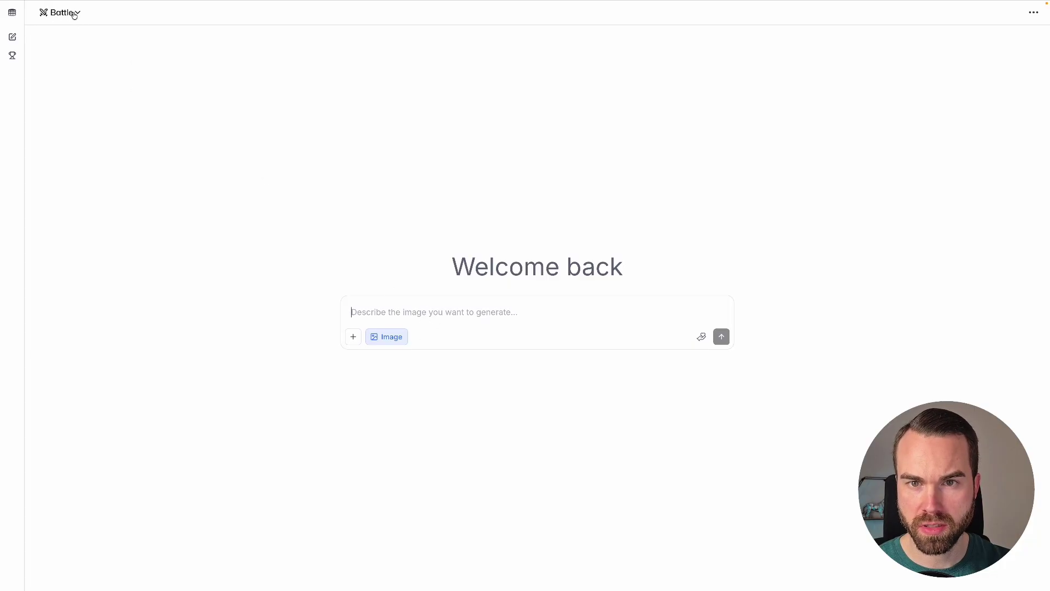
{"action": "left_click", "coordinate": [75, 13]}
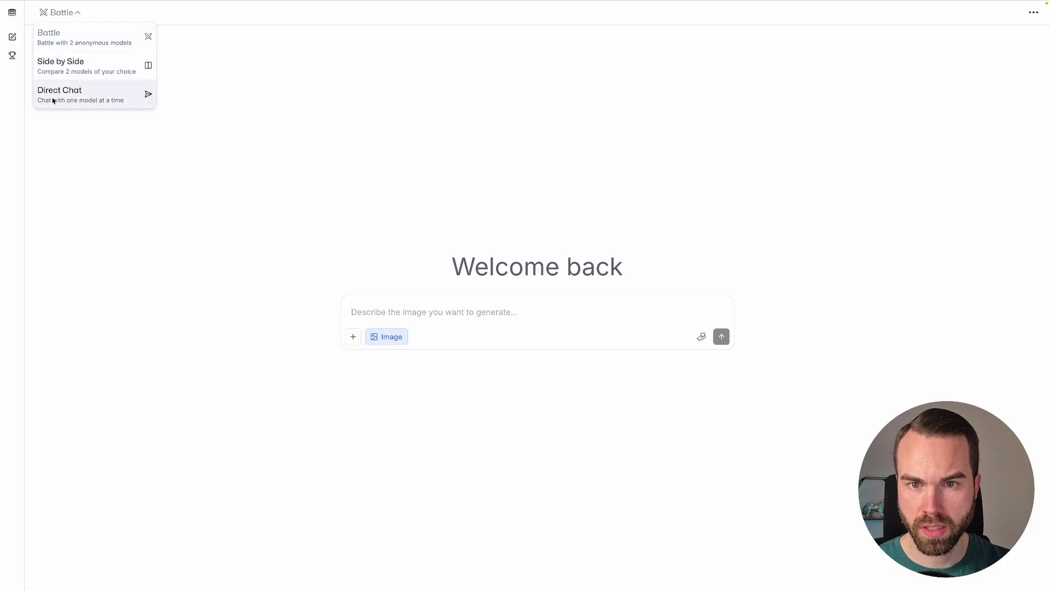
{"action": "left_click", "coordinate": [97, 95]}
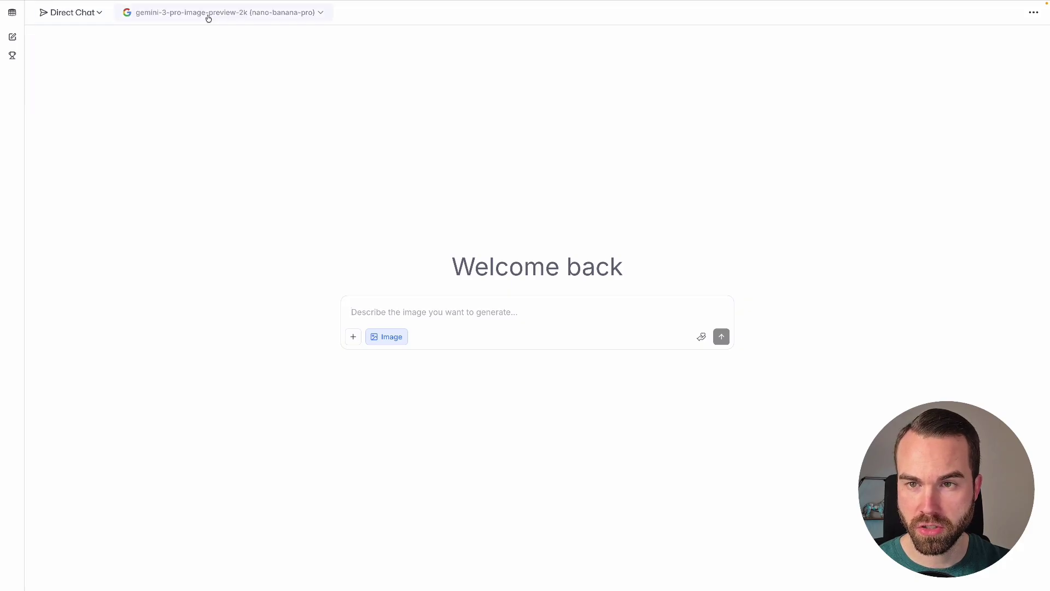
Look through the available image models and select flux-2-pro for the direct chat
{"action": "left_click", "coordinate": [208, 14]}
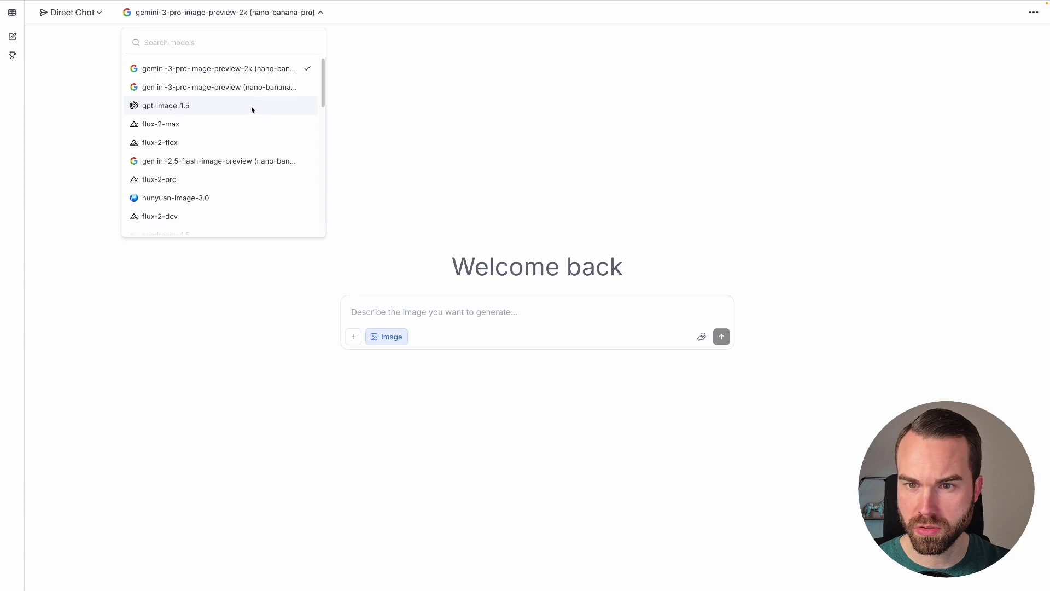
{"action": "left_click_drag", "start_coordinate": [324, 80], "coordinate": [323, 47]}
{"action": "left_click_drag", "start_coordinate": [323, 97], "coordinate": [322, 104]}
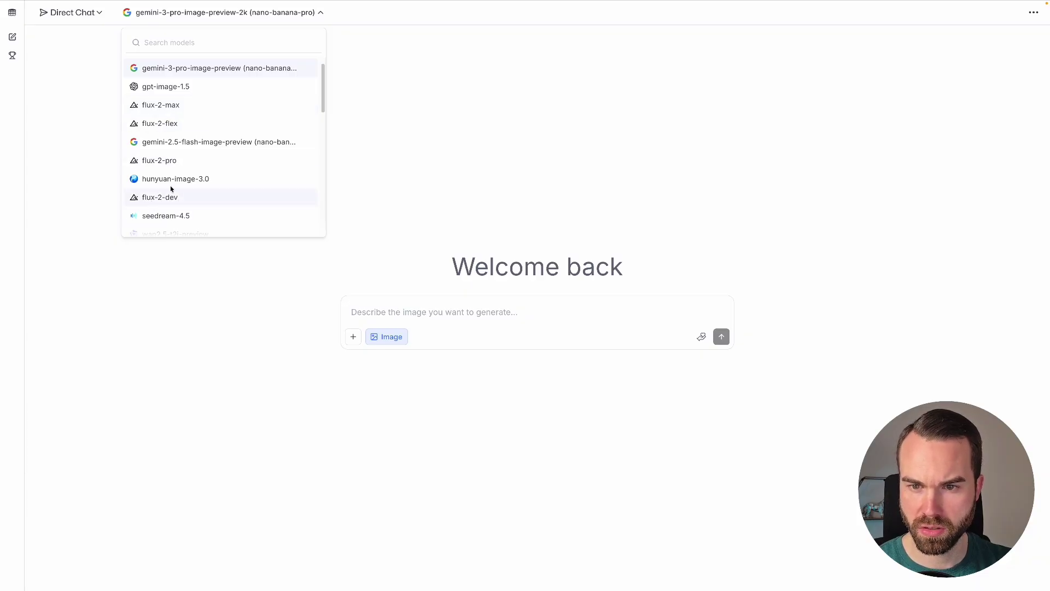
{"action": "left_click", "coordinate": [171, 162]}
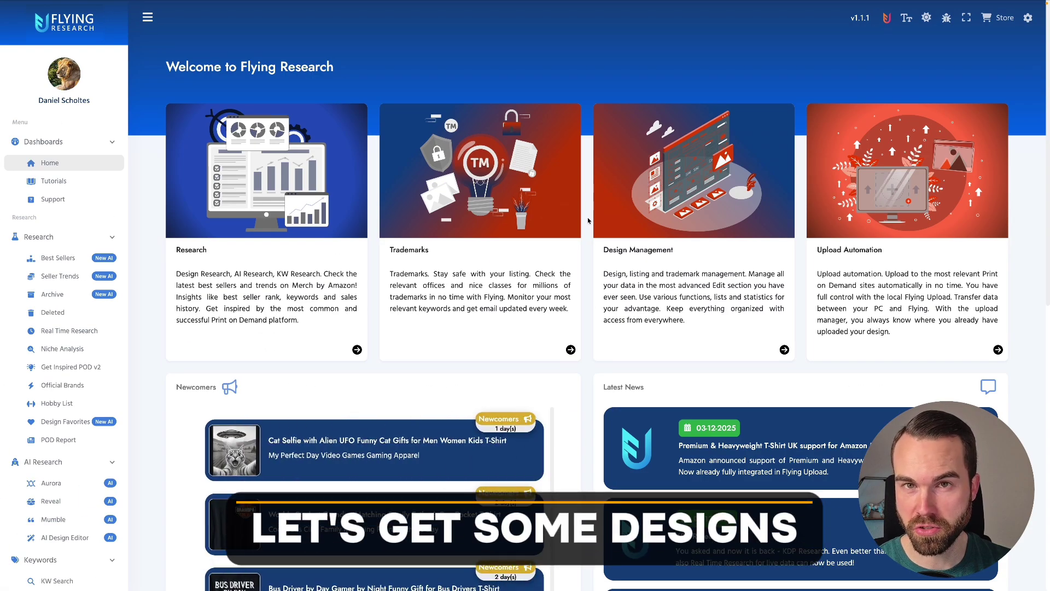
Switch to Flying Research, open the Best Sellers and download the gaming cat with headphones and ramen bowl design
{"action": "left_click", "coordinate": [64, 258]}
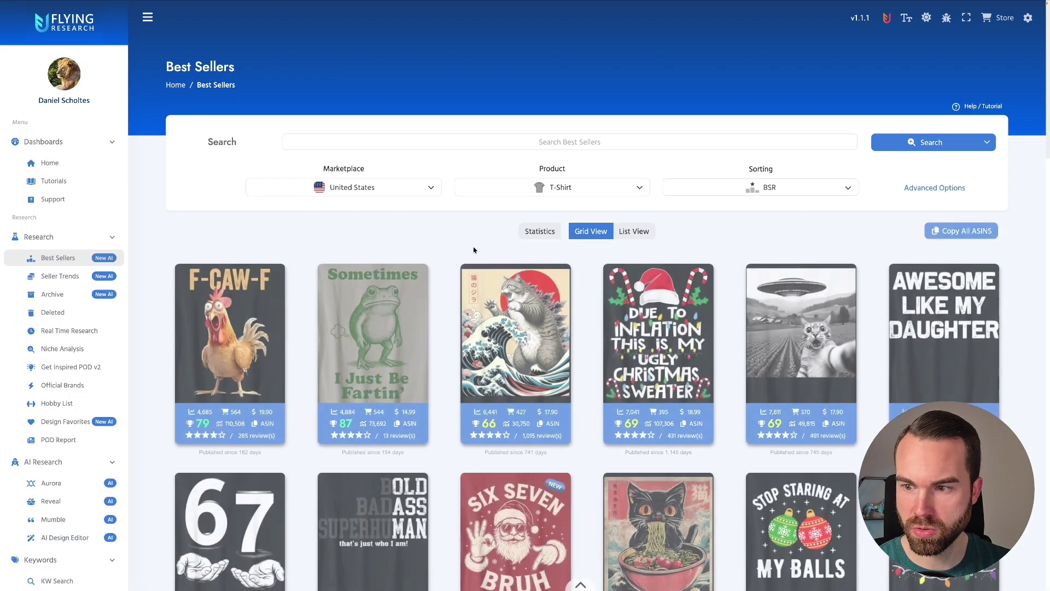
{"action": "scroll", "coordinate": [725, 288], "scroll_direction": "down", "scroll_amount": 4}
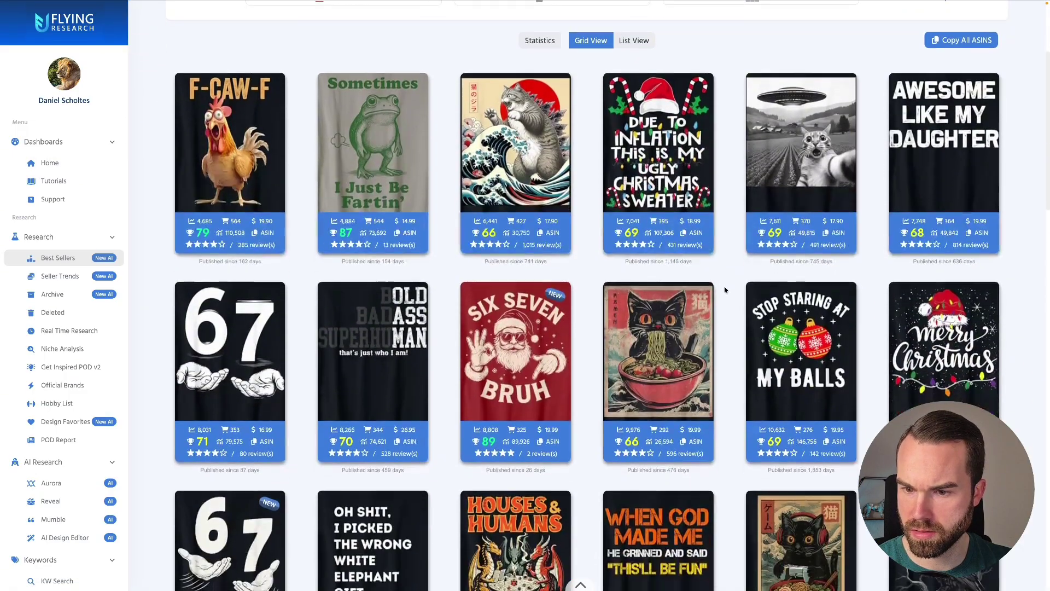
{"action": "scroll", "coordinate": [722, 311], "scroll_direction": "down", "scroll_amount": 5}
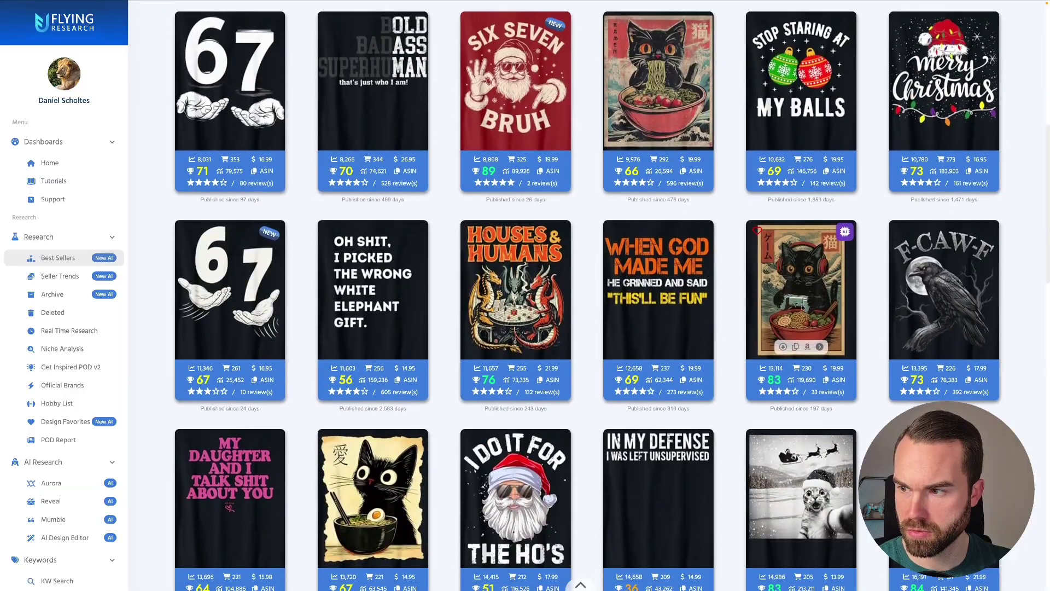
{"action": "scroll", "coordinate": [802, 309], "scroll_direction": "down", "scroll_amount": 1}
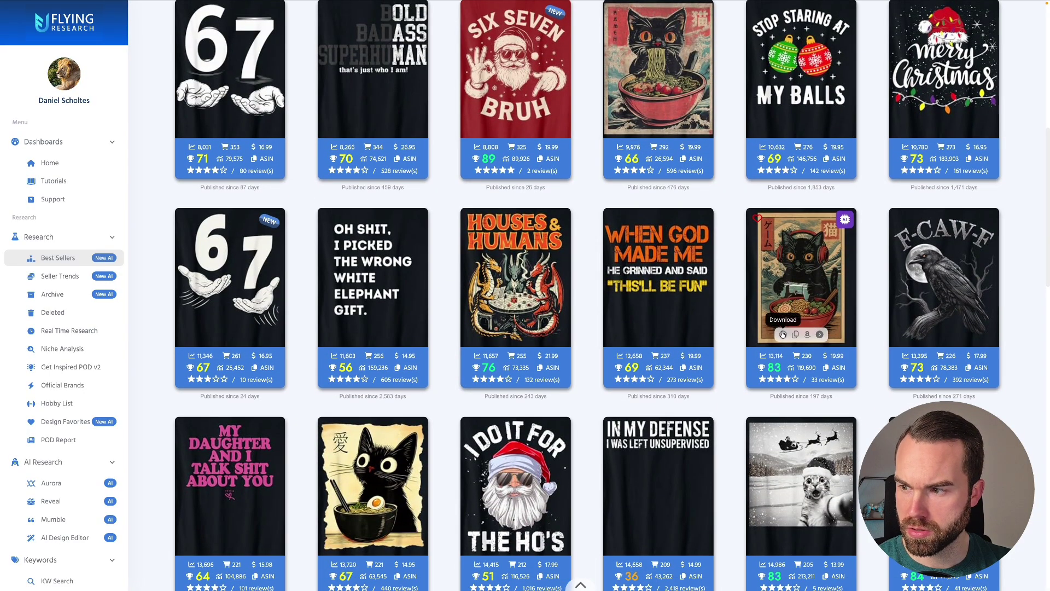
{"action": "left_click", "coordinate": [782, 335]}
Download the "We Almost Always Almost Win" football design and the "Dad Tax" raccoon design from the Best Sellers
{"action": "scroll", "coordinate": [866, 310], "scroll_direction": "down", "scroll_amount": 3}
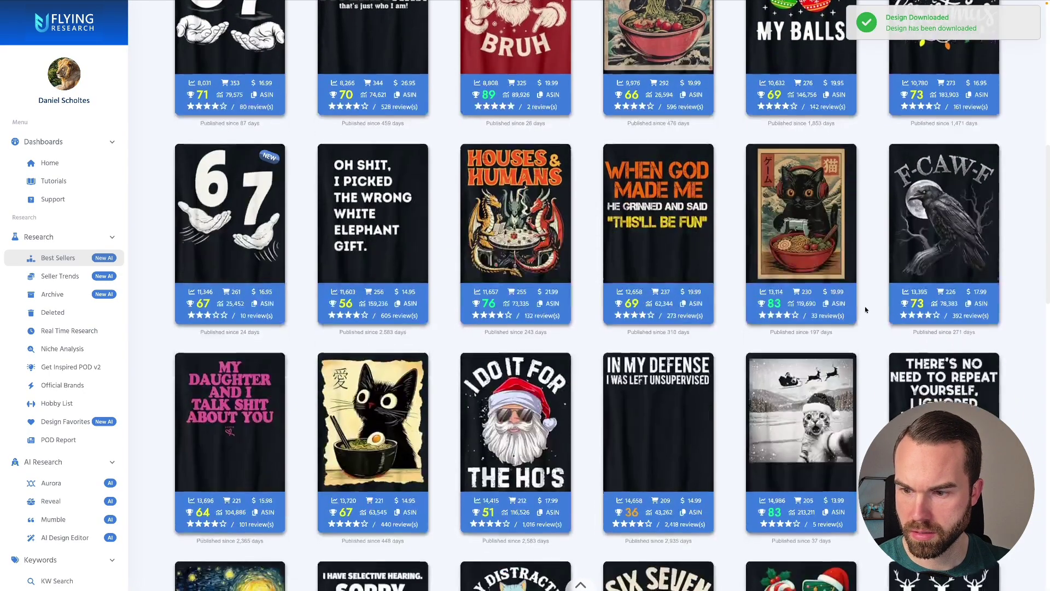
{"action": "scroll", "coordinate": [866, 309], "scroll_direction": "down", "scroll_amount": 7}
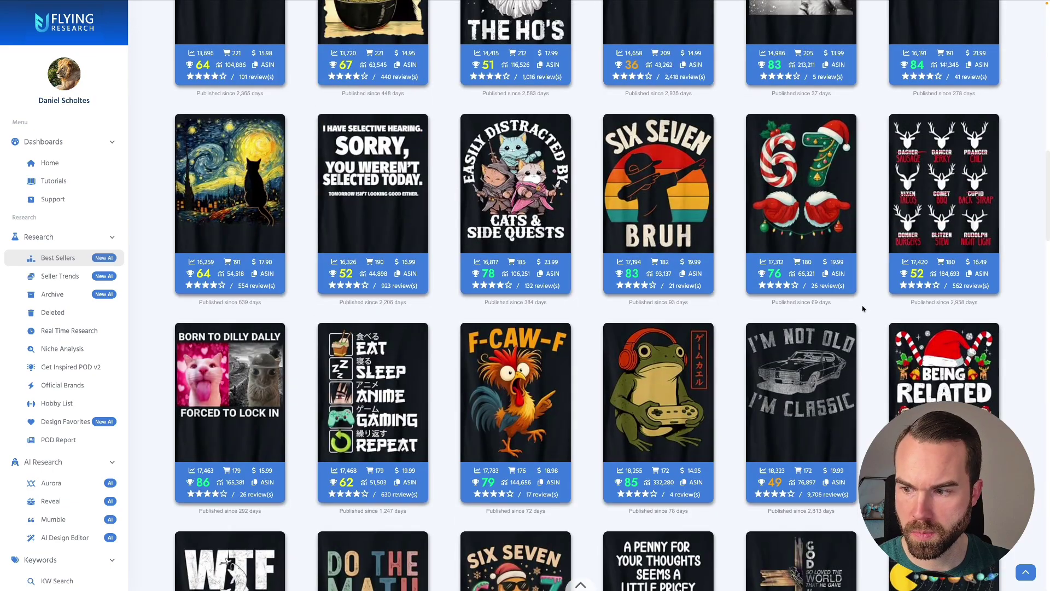
{"action": "scroll", "coordinate": [864, 309], "scroll_direction": "down", "scroll_amount": 11}
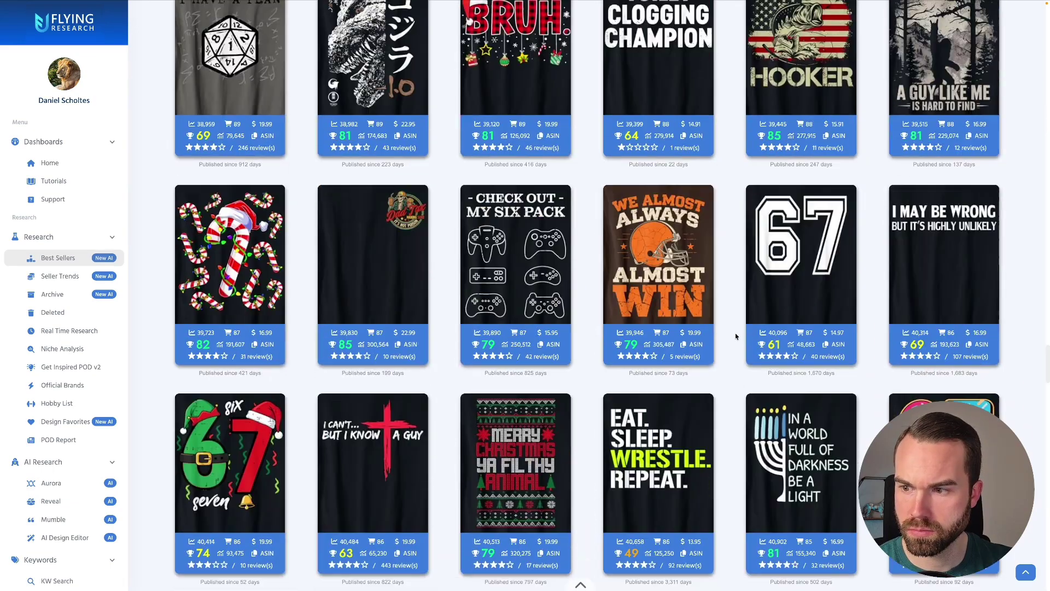
{"action": "mouse_move", "coordinate": [659, 213]}
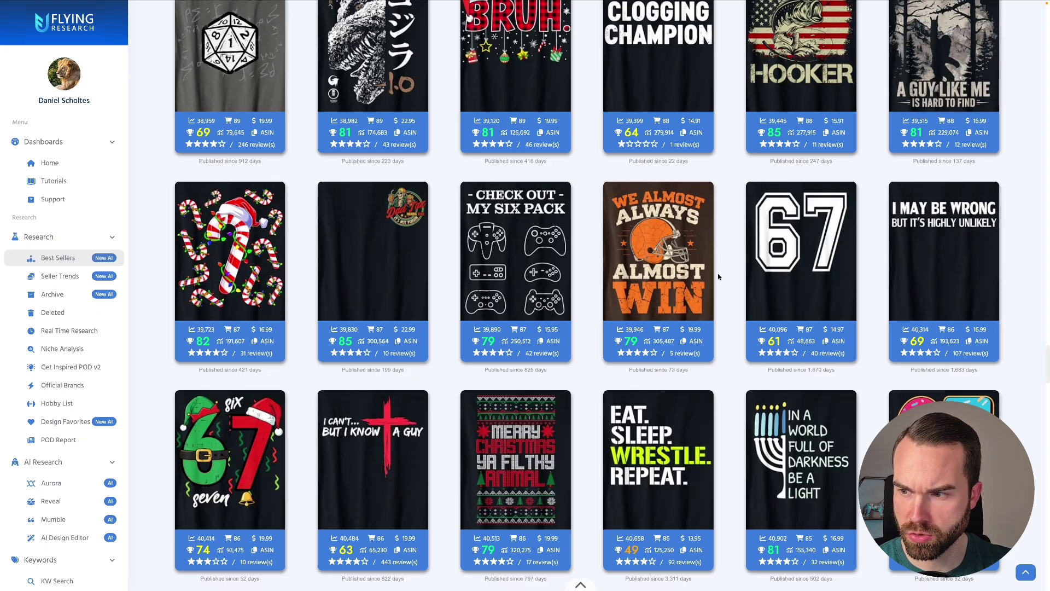
{"action": "left_click", "coordinate": [640, 309]}
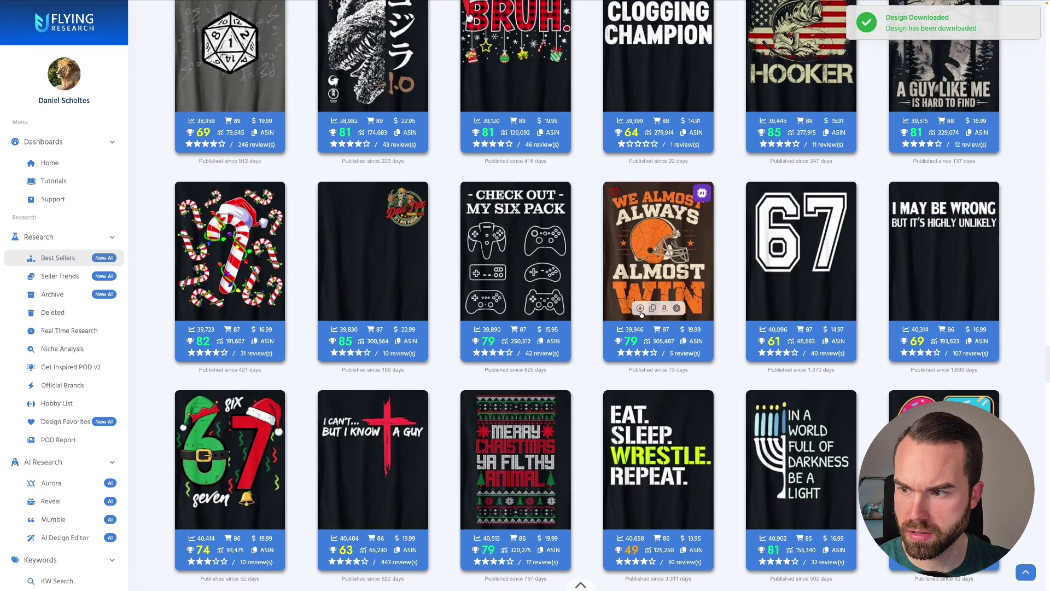
{"action": "scroll", "coordinate": [547, 312], "scroll_direction": "down", "scroll_amount": 10}
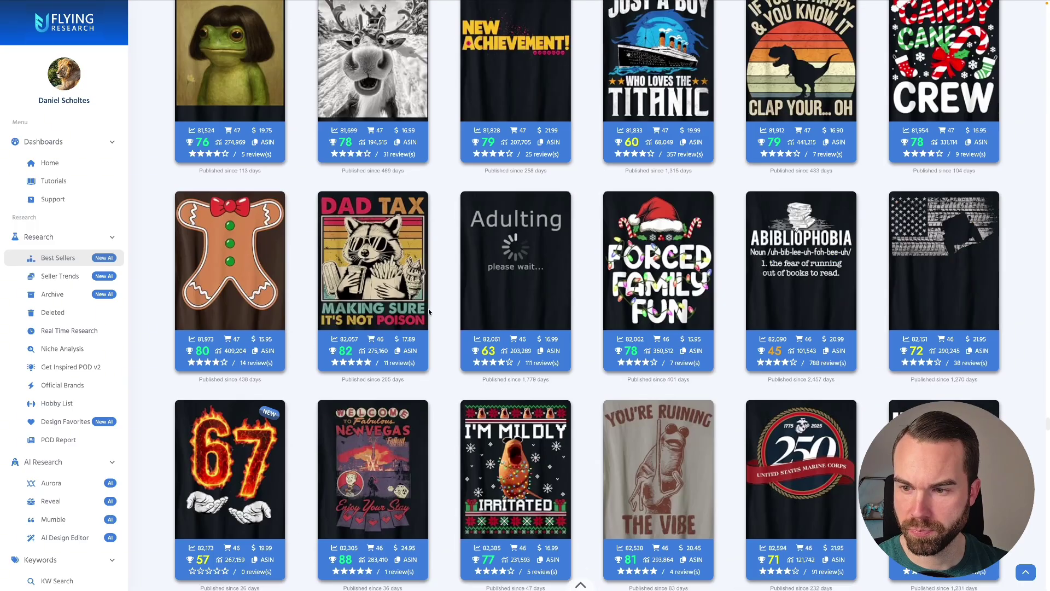
{"action": "left_click", "coordinate": [354, 305]}
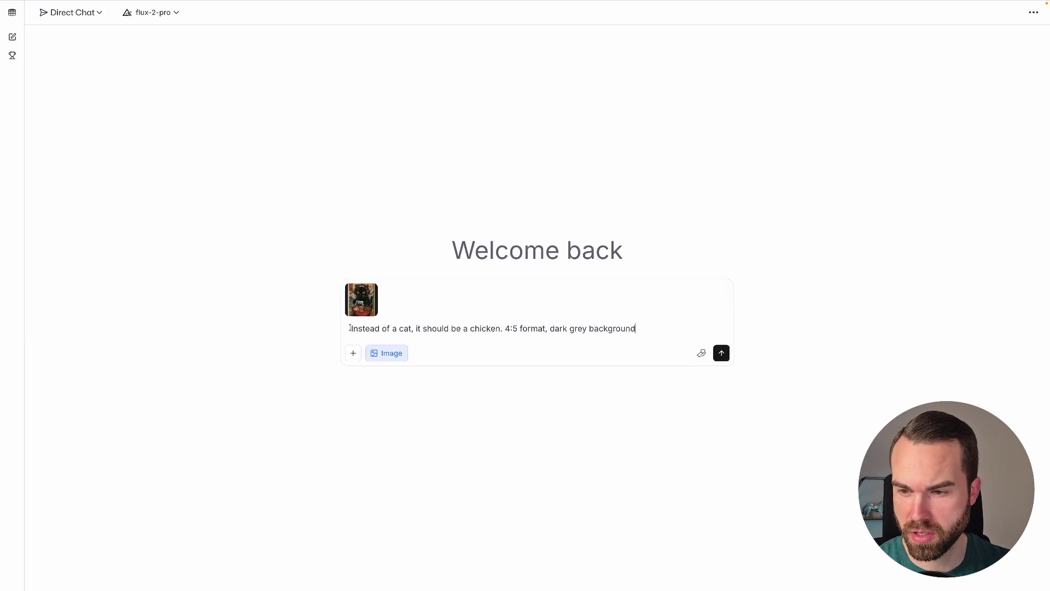
In LMArena, submit "Instead of a cat, it should be a chicken. 4:5 format, dark grey background" with the cat design and enlarge the result
{"action": "left_click_drag", "start_coordinate": [350, 329], "coordinate": [645, 332]}
{"action": "left_click", "coordinate": [506, 329]}
{"action": "left_click", "coordinate": [644, 327]}
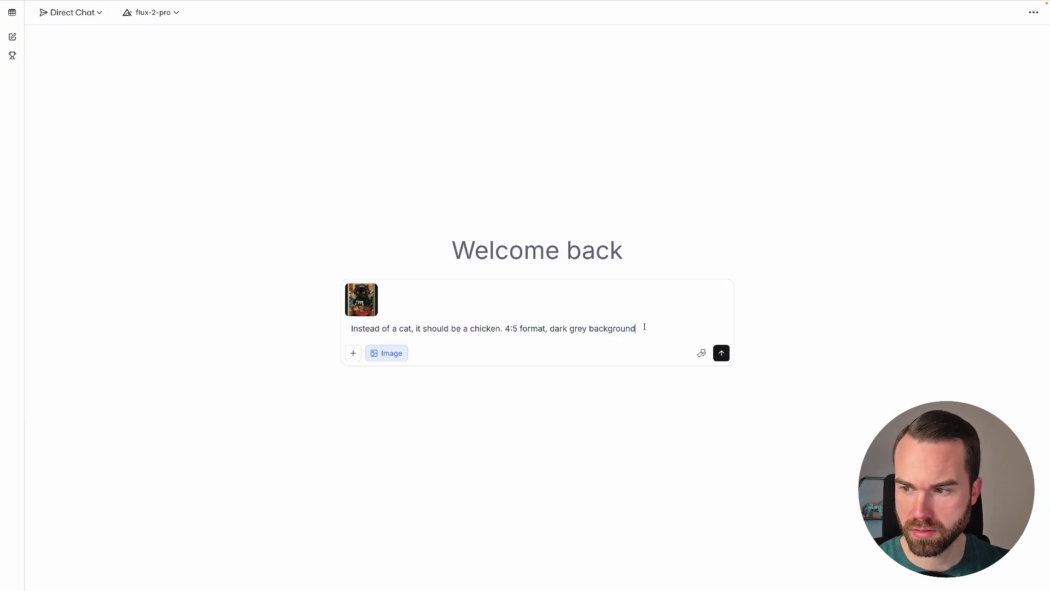
{"action": "key", "text": "Return"}
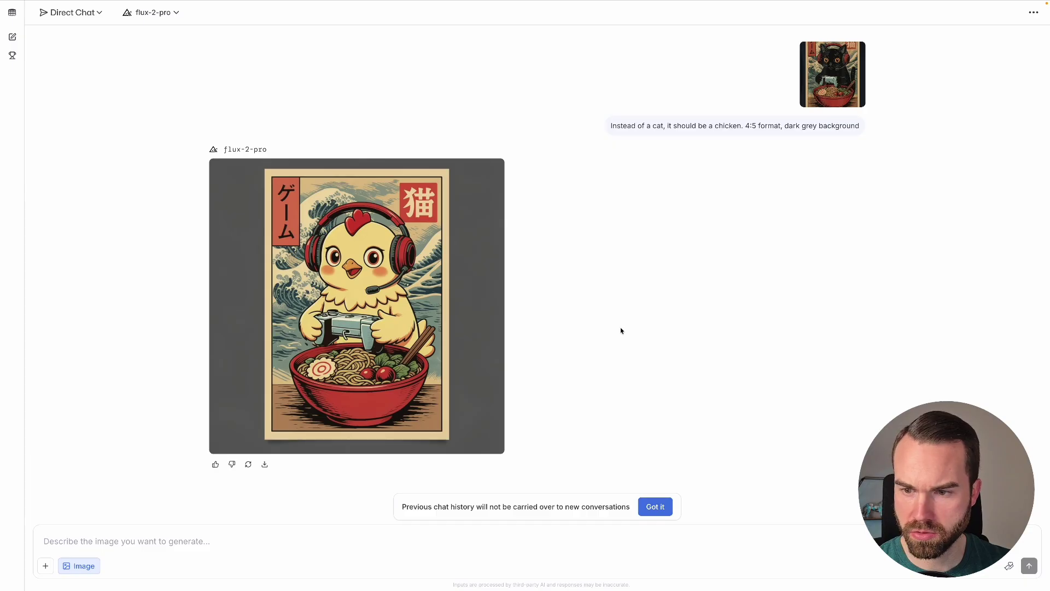
{"action": "left_click", "coordinate": [434, 314]}
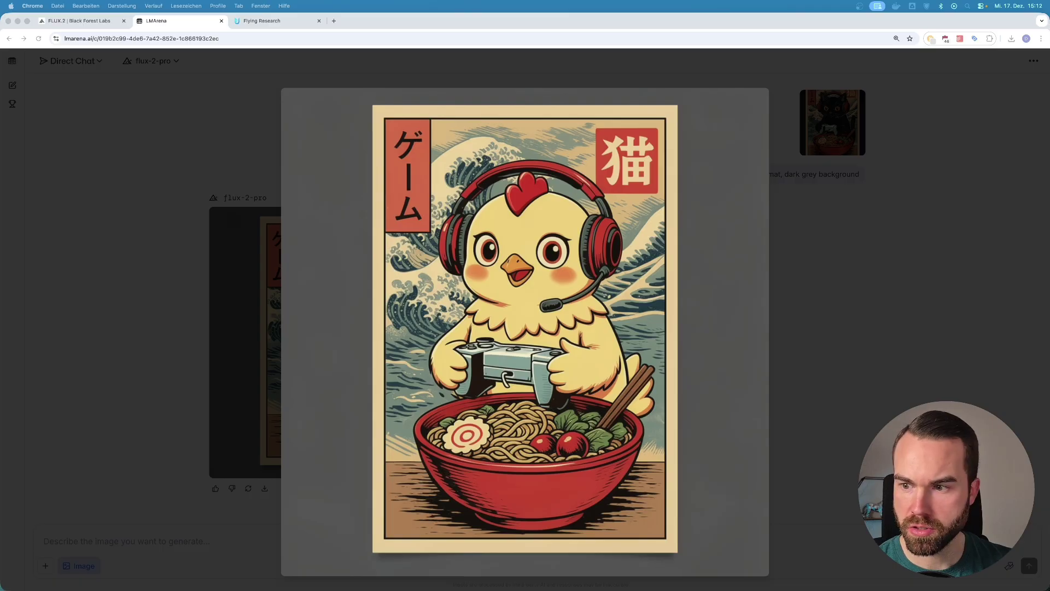
{"action": "left_click_drag", "start_coordinate": [118, 131], "coordinate": [135, 111]}
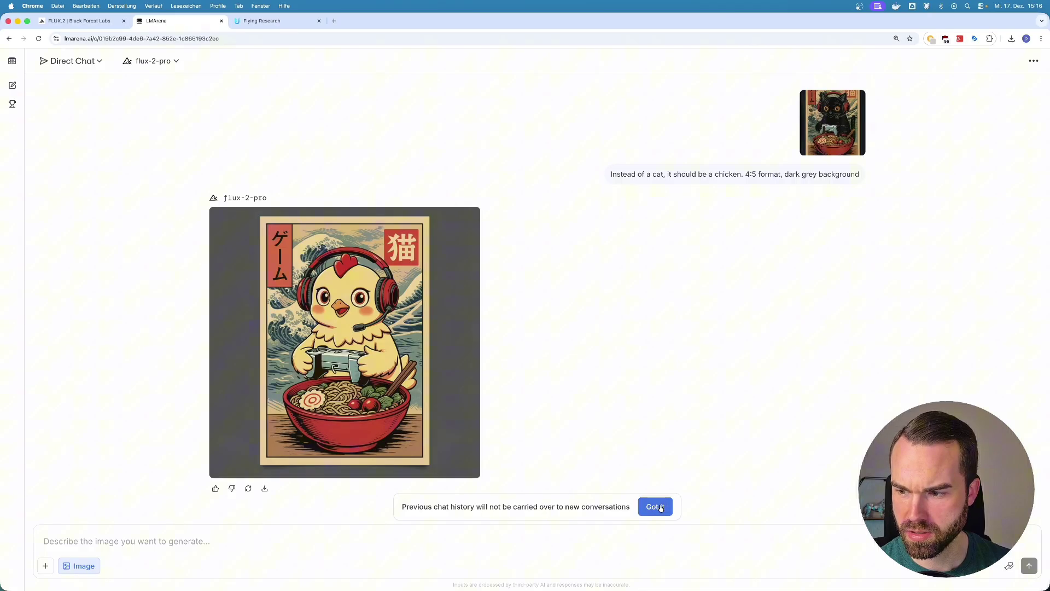
Dismiss the chat-history notice and submit "Instead of football, it should be tennis related, 4:5 format, dark grey background" with the football design attached
{"action": "left_click", "coordinate": [662, 506]}
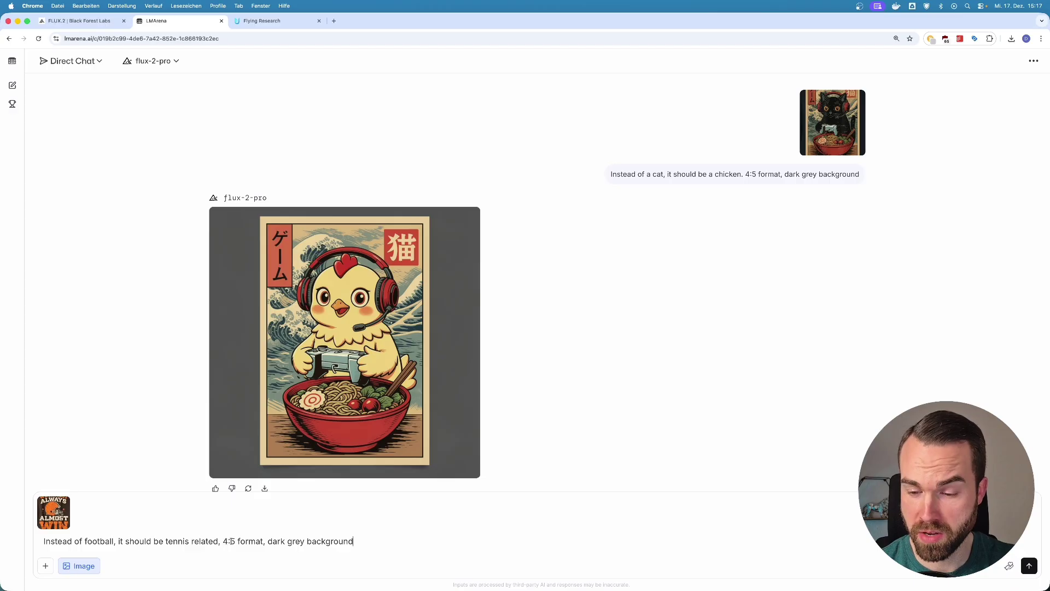
{"action": "key", "text": "shift+Return"}
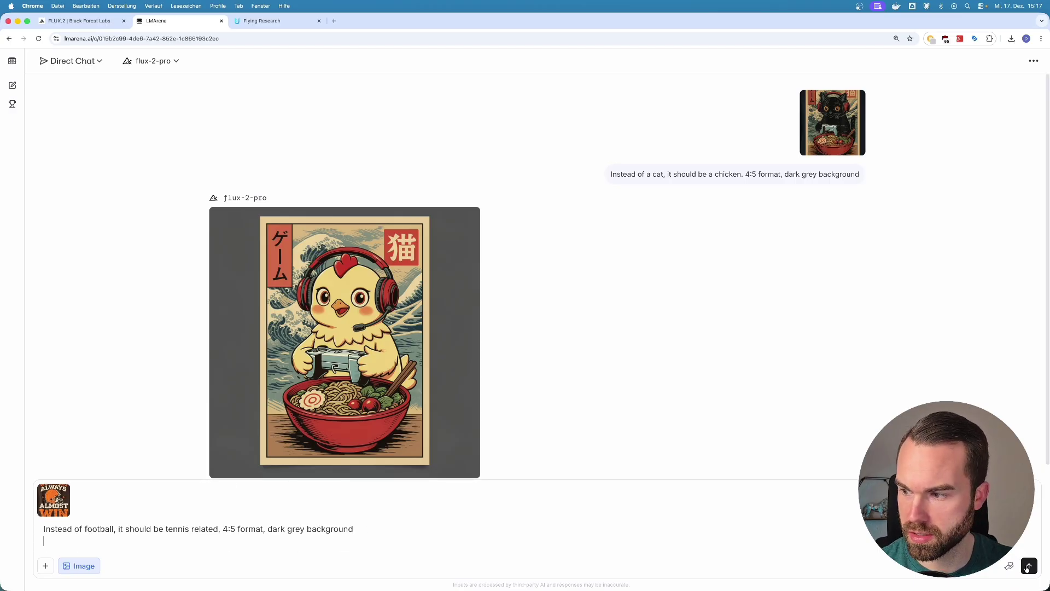
{"action": "left_click", "coordinate": [1032, 569]}
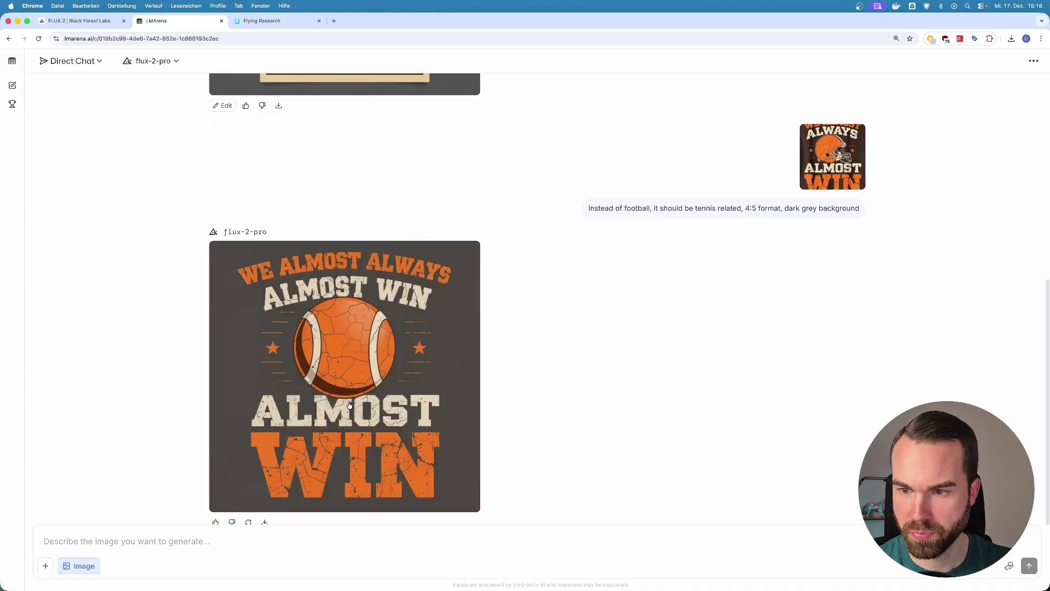
Enlarge the generated tennis design and place the original football design's preview window beside it for comparison
{"action": "left_click", "coordinate": [402, 377]}
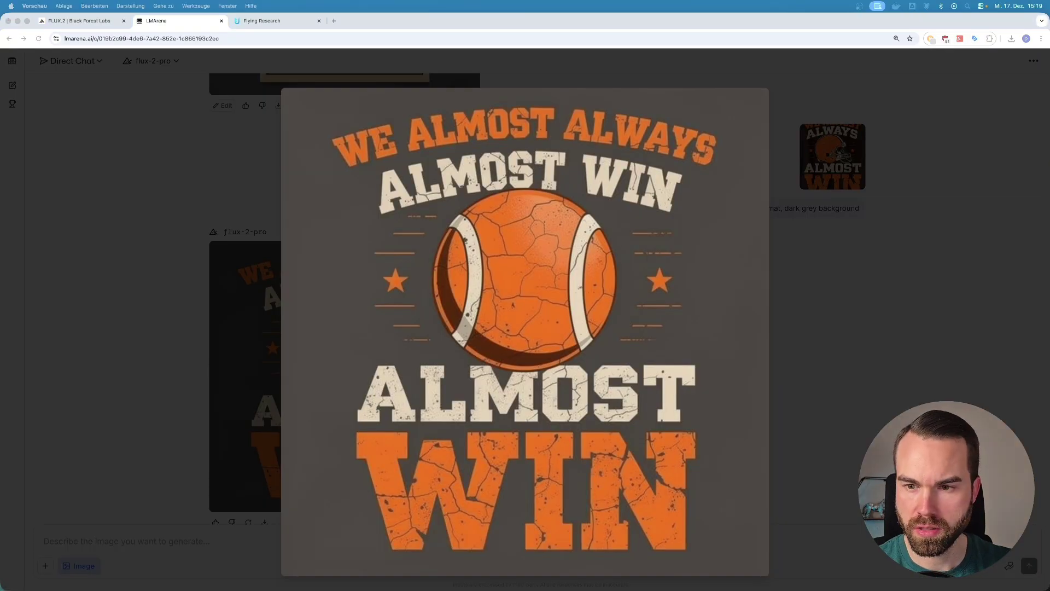
{"action": "left_click_drag", "start_coordinate": [84, 151], "coordinate": [124, 124]}
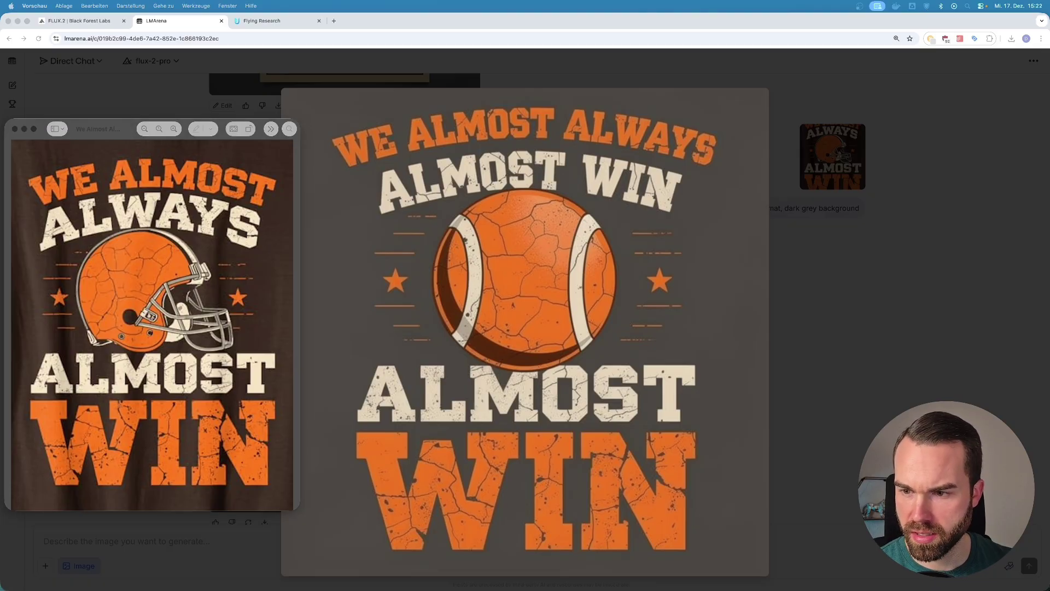
{"action": "key", "text": "super+Tab"}
{"action": "left_click_drag", "start_coordinate": [398, 68], "coordinate": [242, 56]}
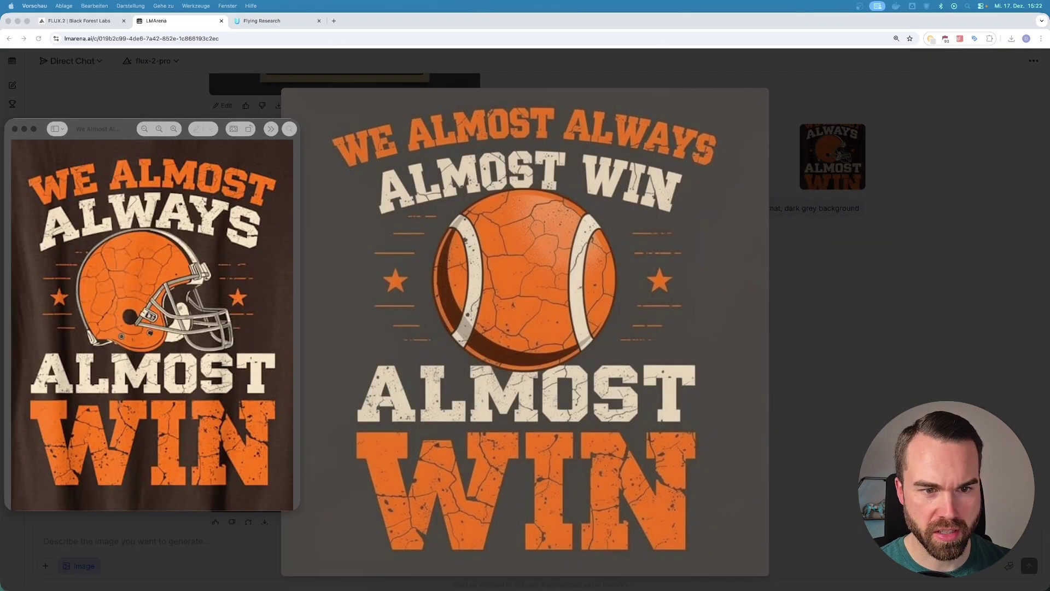
Submit "Keep the words from the original design and make the colors yellow instead of orange" without an attached image and inspect the enlarged result
{"action": "left_click", "coordinate": [89, 541]}
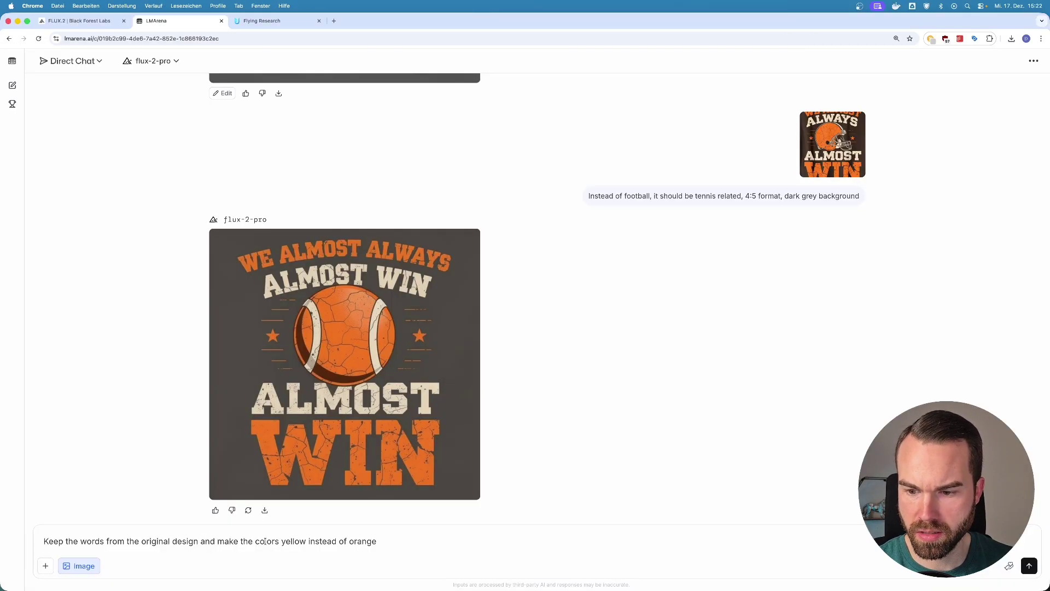
{"action": "key", "text": "Return"}
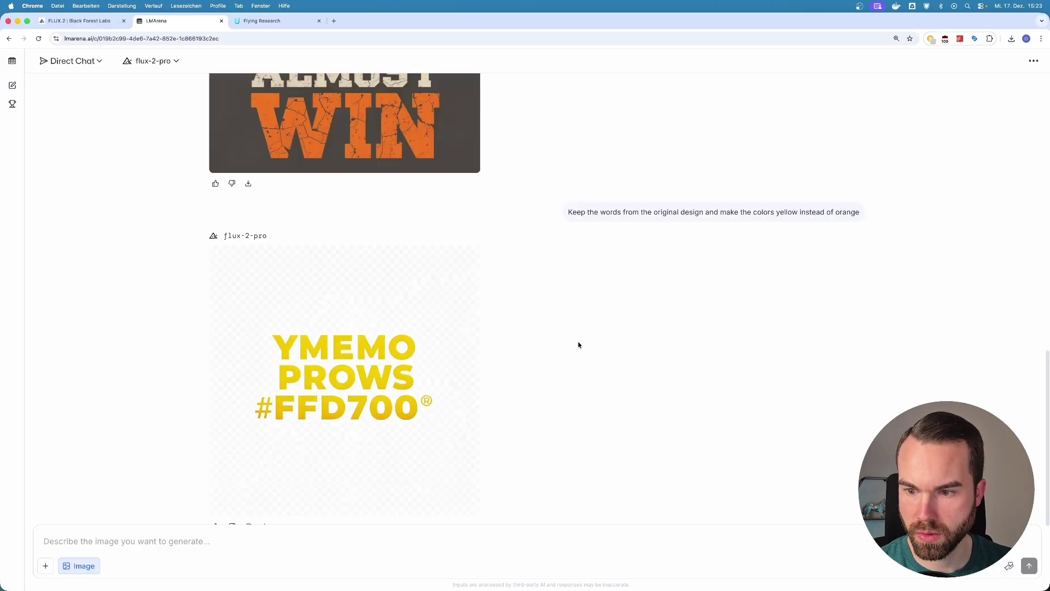
{"action": "left_click", "coordinate": [374, 362]}
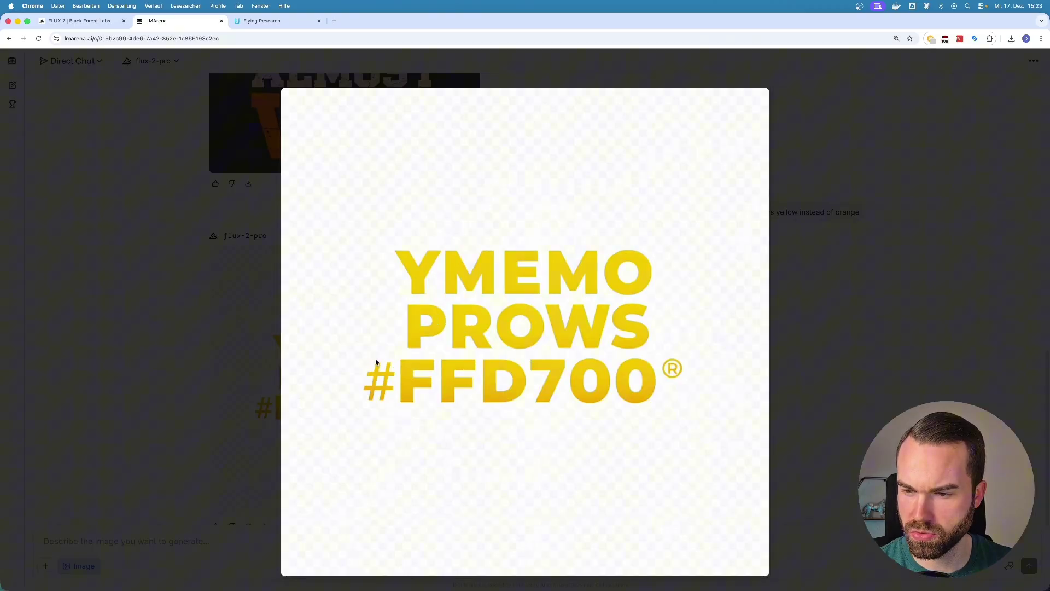
{"action": "left_click", "coordinate": [591, 356]}
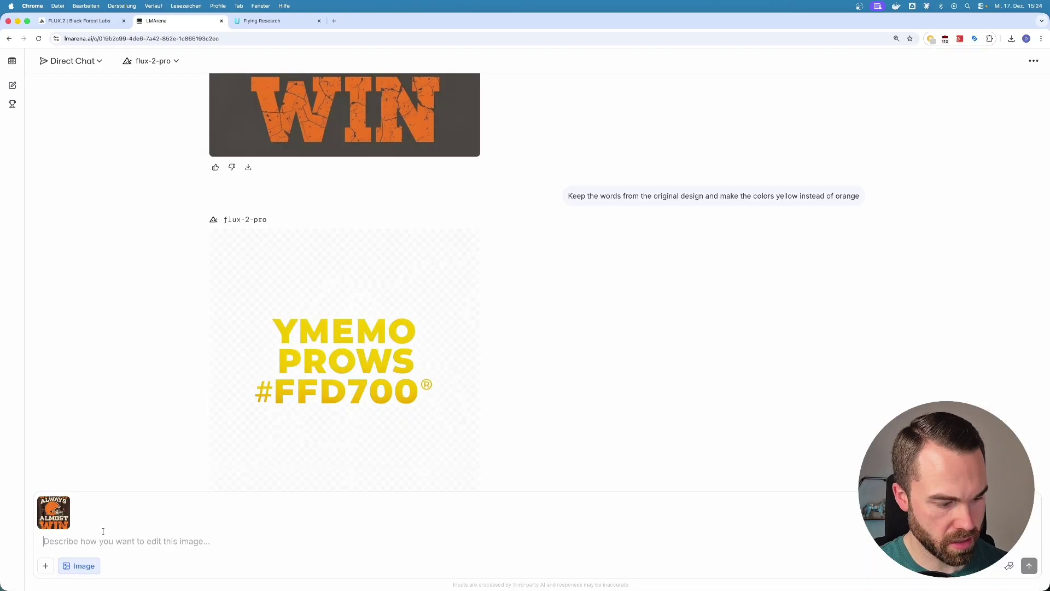
With the football design attached, submit "Instead of football, it should be tennis related. Keep the words and instead of orange, it should be yellow. 4:5 format, dark grey background"
{"action": "type", "text": "Instead of football, it should be tennis related. 4:5 format, dark grey background"}
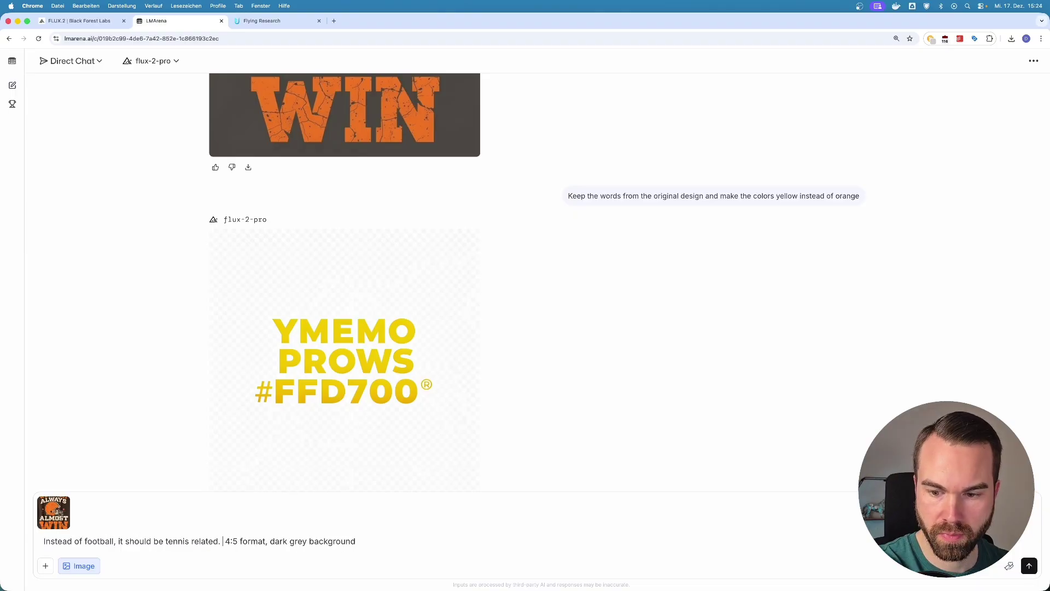
{"action": "type", "text": "Keep the words and instead of orange, it should be yellow."}
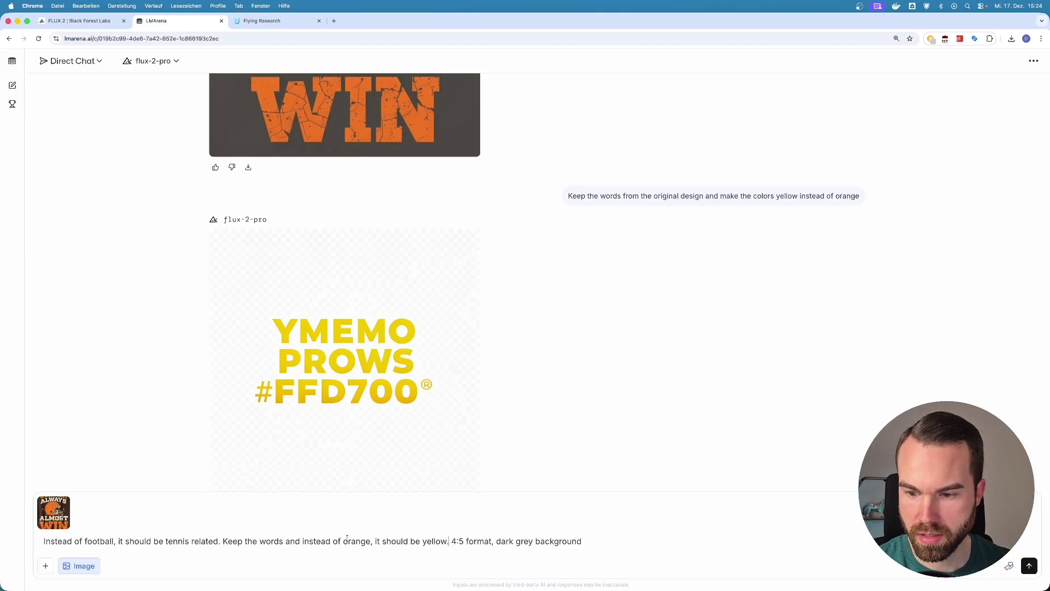
{"action": "left_click", "coordinate": [601, 542]}
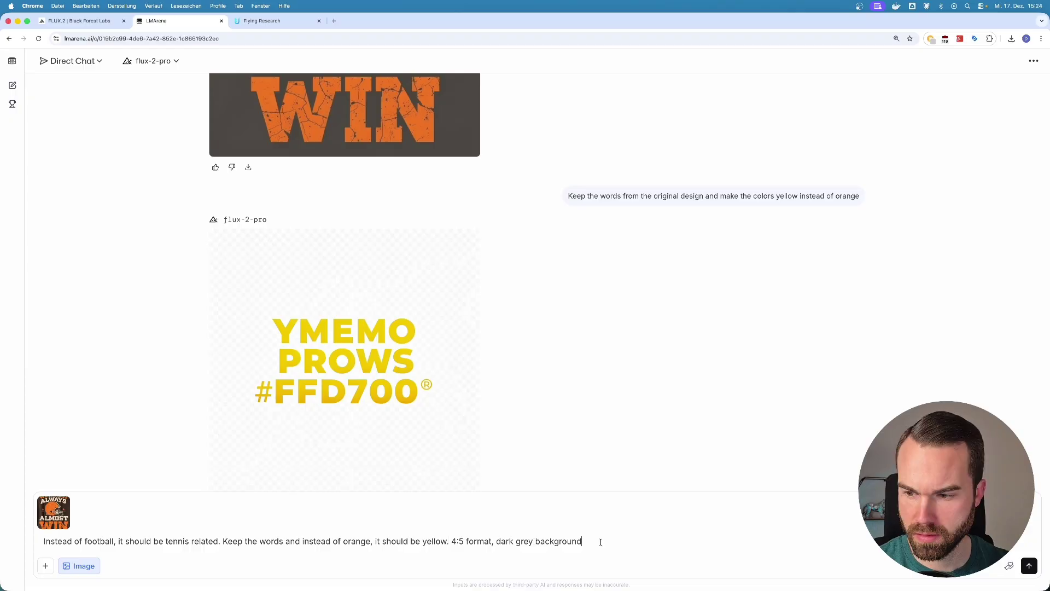
{"action": "left_click", "coordinate": [1028, 563]}
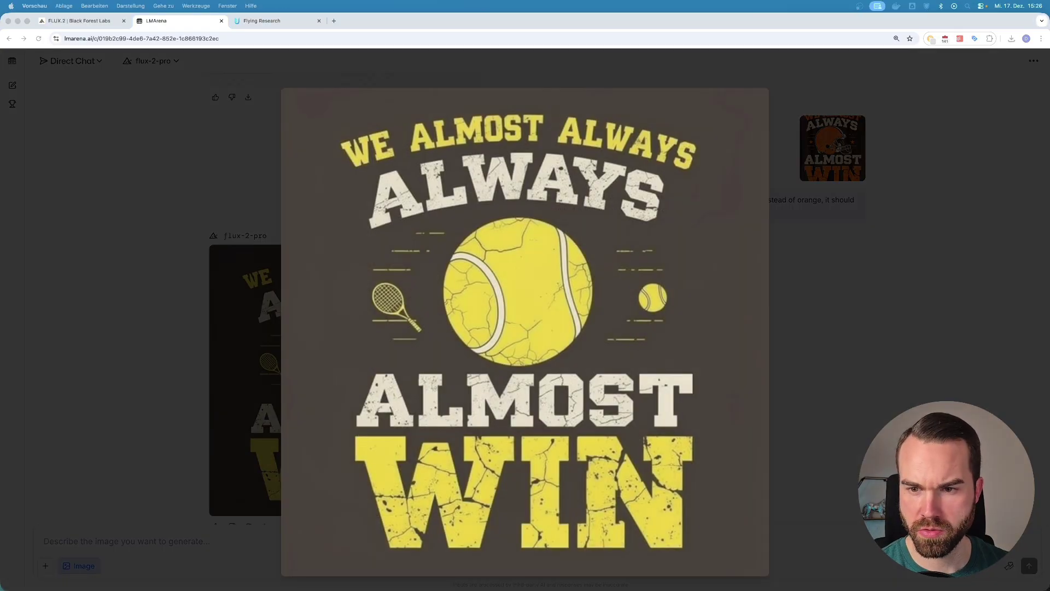
{"action": "left_click_drag", "start_coordinate": [3, 143], "coordinate": [133, 126]}
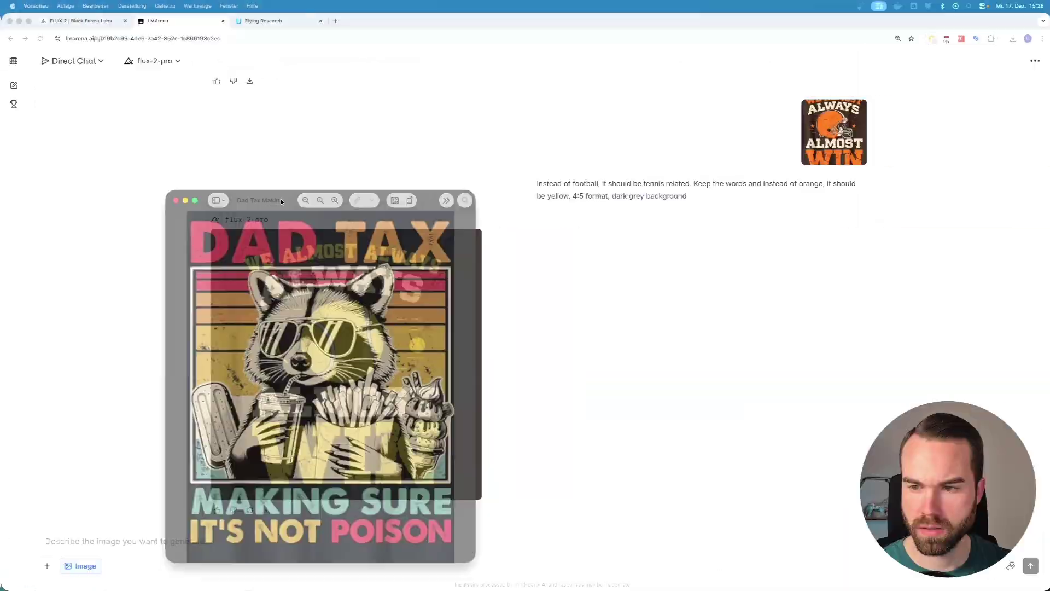
Submit "Instead of a raccoon, it should be bigfoot. 4:5 format, dark grey background" with the Dad Tax design and compare the enlarged result with the original
{"action": "left_click_drag", "start_coordinate": [279, 203], "coordinate": [408, 108]}
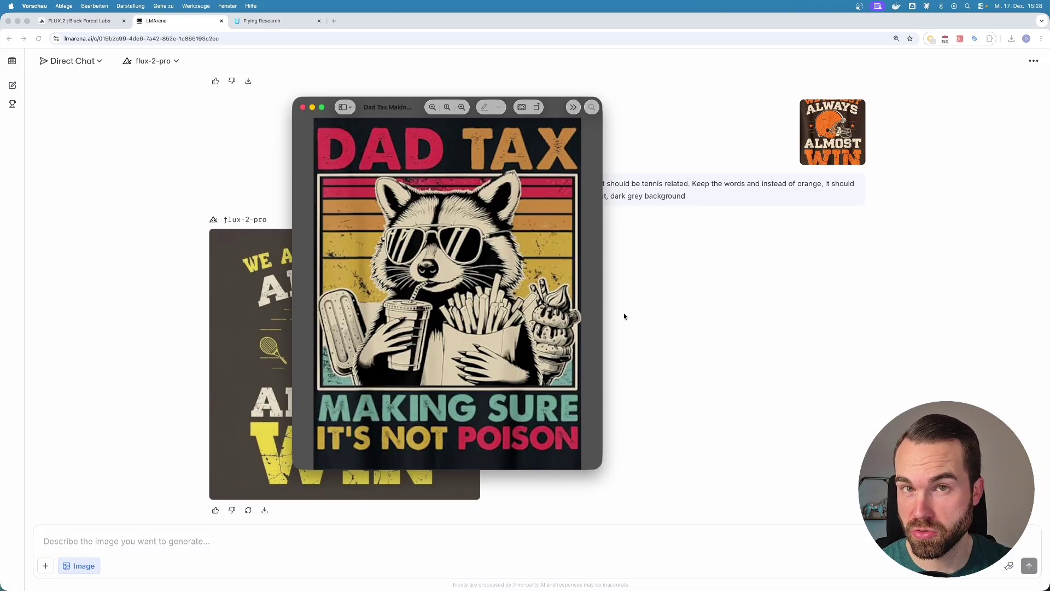
{"action": "left_click", "coordinate": [621, 308]}
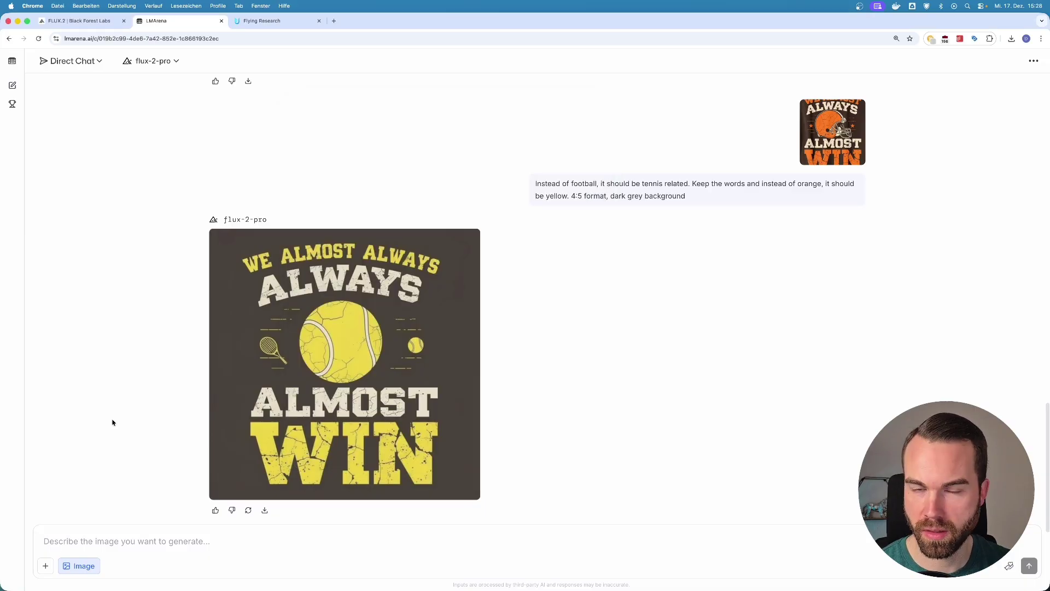
{"action": "left_click", "coordinate": [283, 530]}
{"action": "type", "text": "Instead of a raccoon, it should be bigfoot. 4:5 format, dark grey background"}
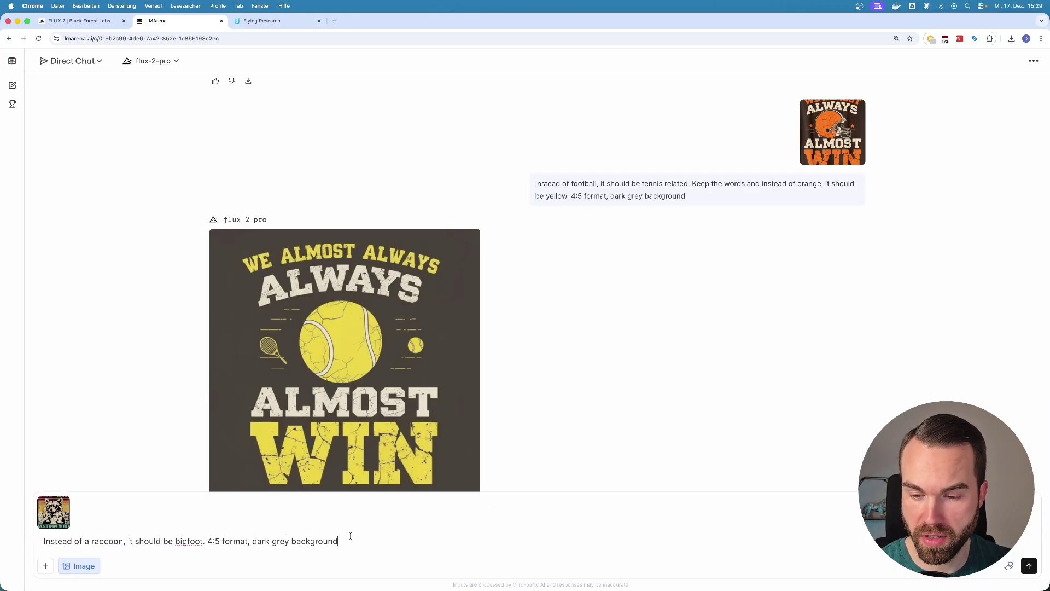
{"action": "key", "text": "Return"}
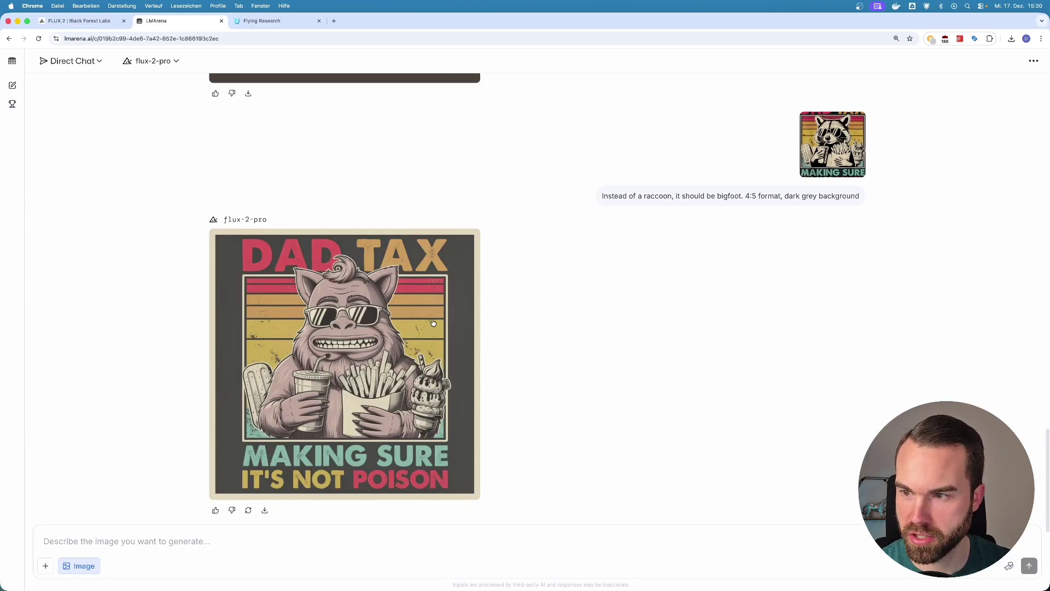
{"action": "left_click", "coordinate": [424, 320]}
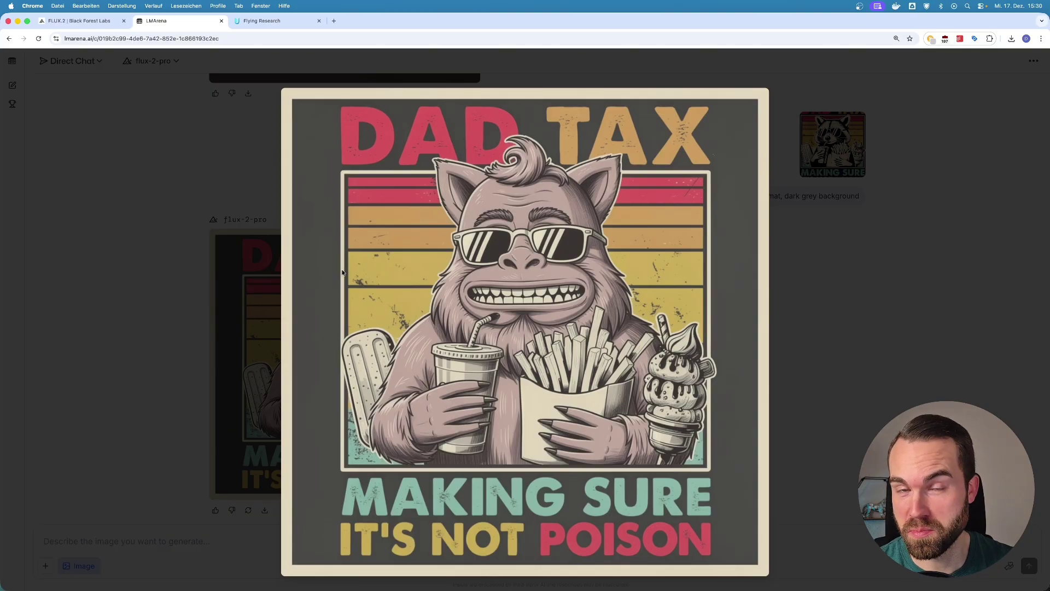
{"action": "left_click_drag", "start_coordinate": [46, 157], "coordinate": [138, 121]}
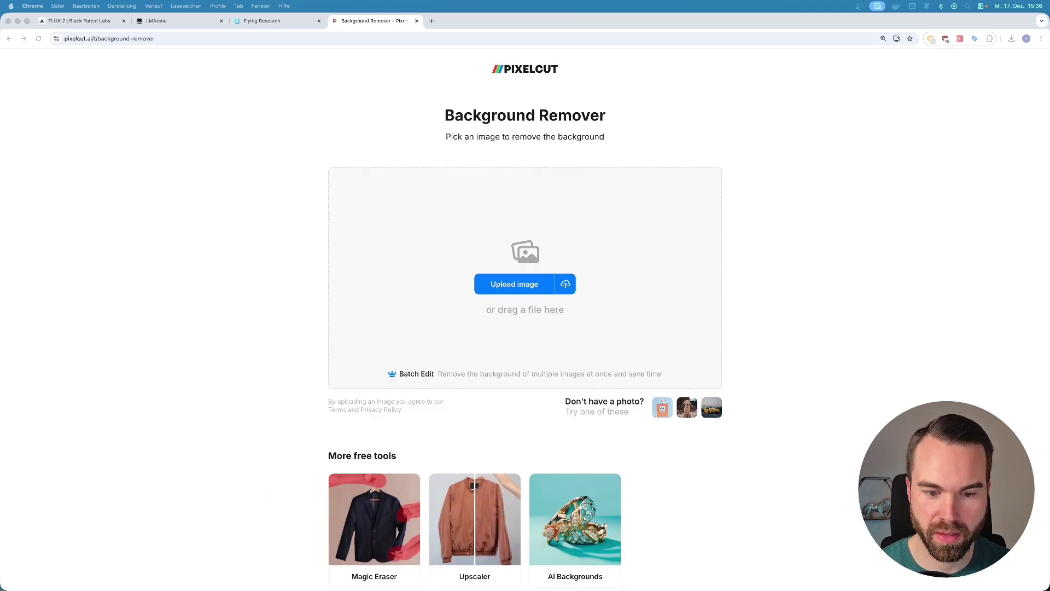
In Pixelcut's Background Remover, cut out the generated chicken design, checking it on white before downloading it with a transparent background
{"action": "left_click_drag", "start_coordinate": [0, 440], "coordinate": [432, 253]}
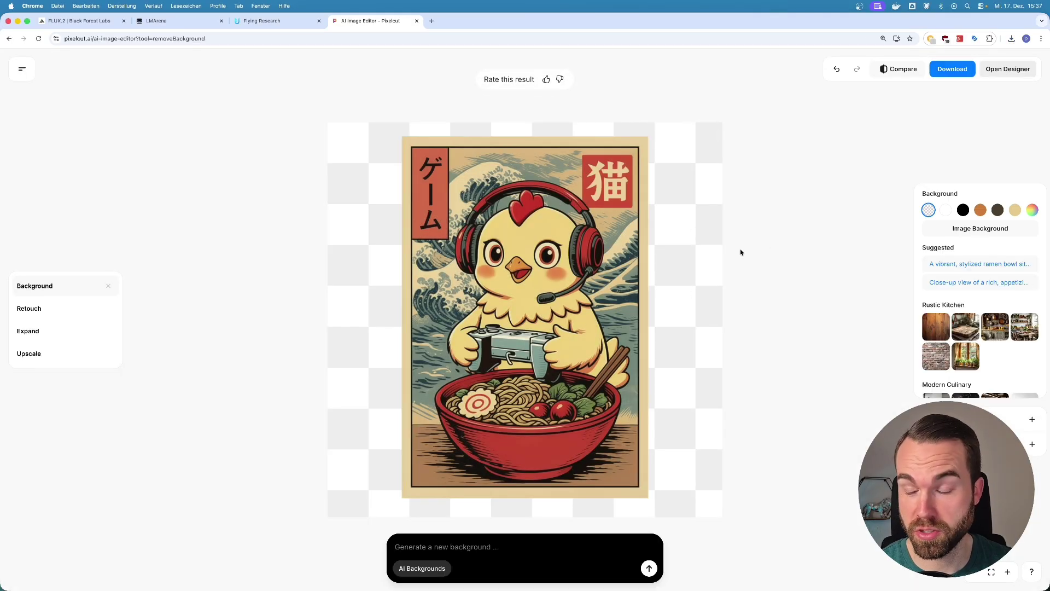
{"action": "left_click", "coordinate": [1034, 211]}
{"action": "left_click_drag", "start_coordinate": [959, 229], "coordinate": [913, 210]}
{"action": "left_click", "coordinate": [859, 242]}
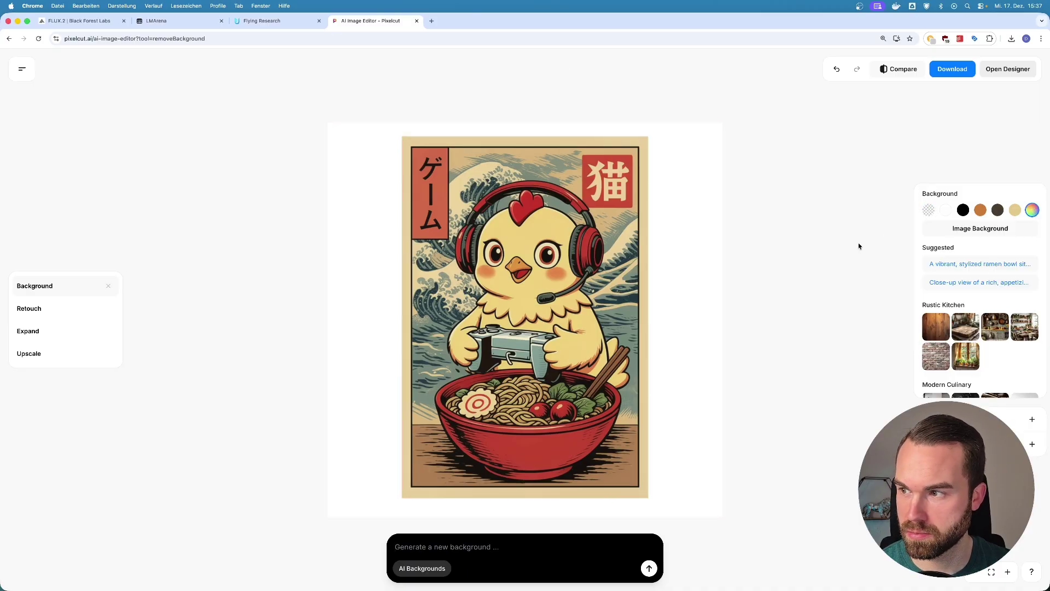
{"action": "left_click", "coordinate": [929, 210]}
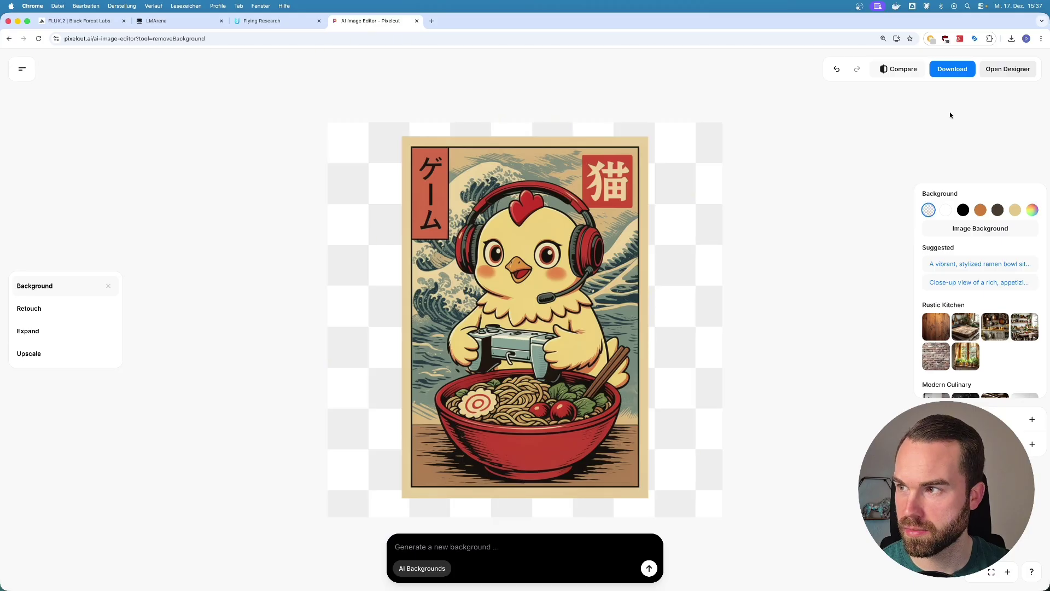
{"action": "left_click", "coordinate": [952, 69]}
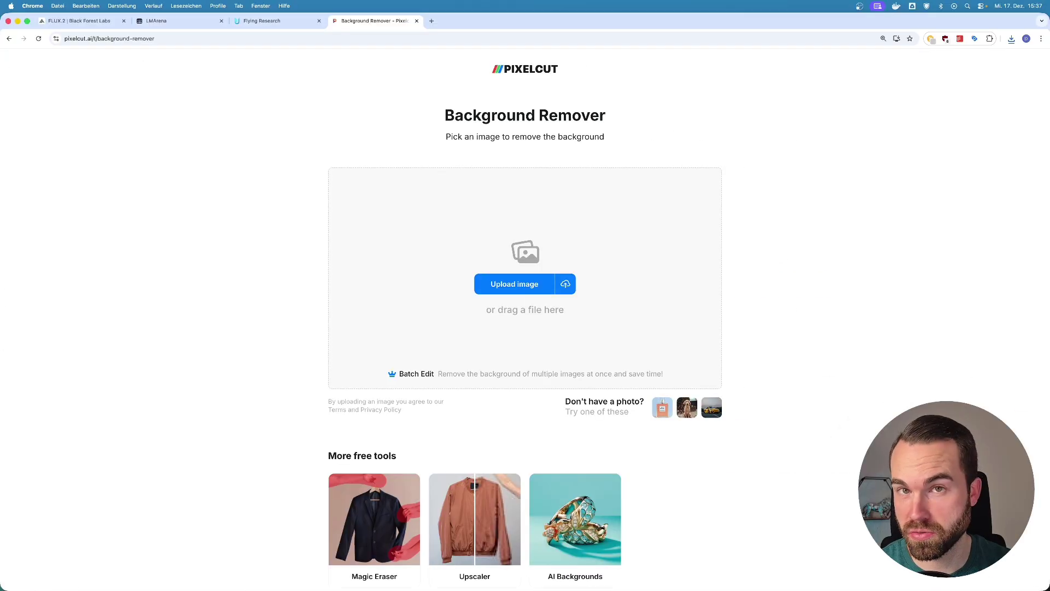
Remove the background from the yellow tennis design, preview it on black and custom dark grey, and restore the transparent background
{"action": "left_click_drag", "start_coordinate": [117, 434], "coordinate": [442, 252]}
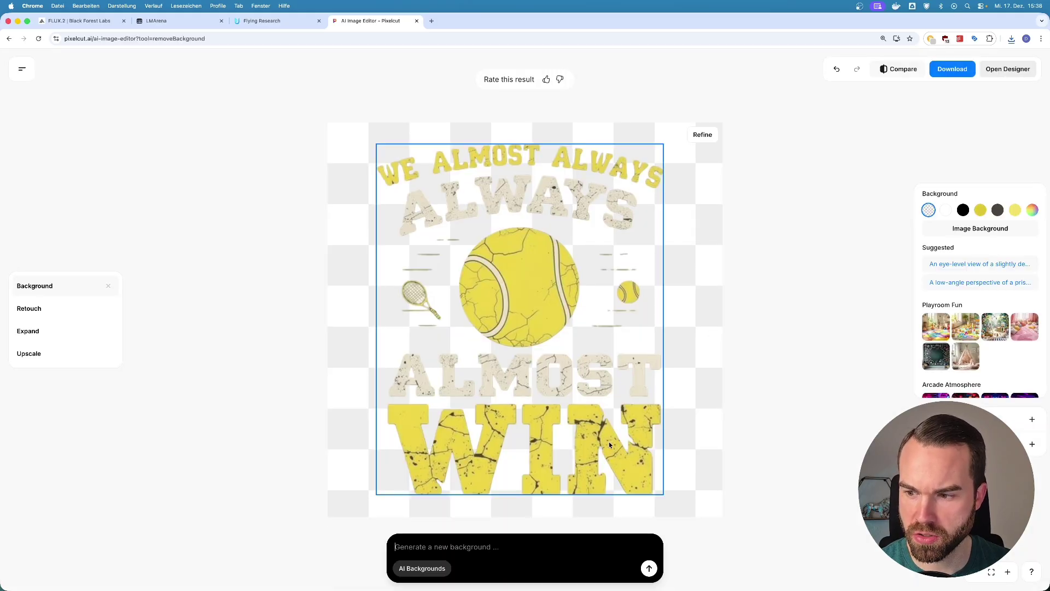
{"action": "left_click", "coordinate": [964, 210]}
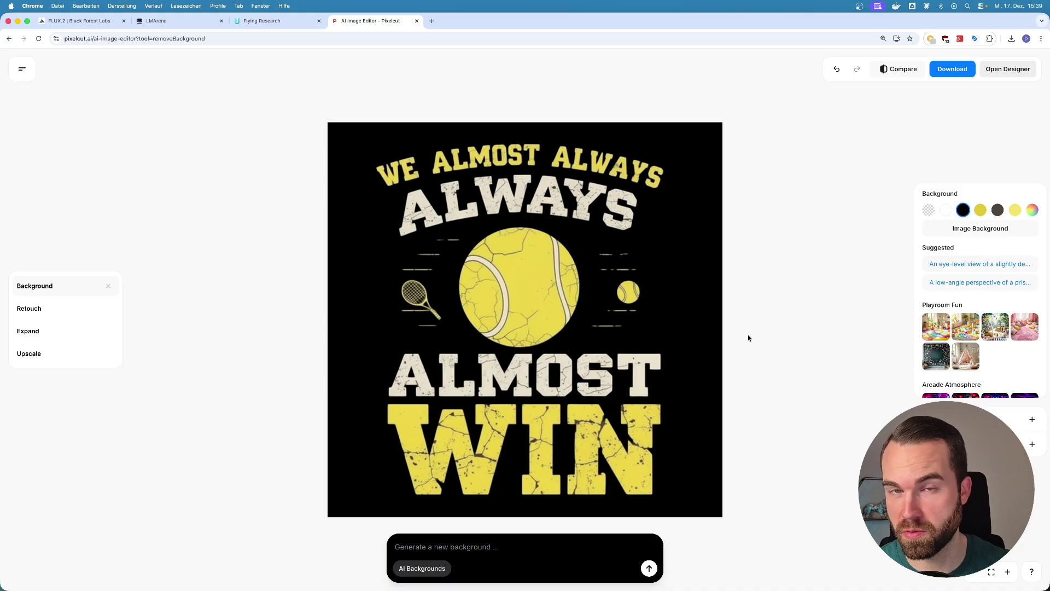
{"action": "left_click", "coordinate": [1032, 210]}
{"action": "left_click", "coordinate": [942, 242]}
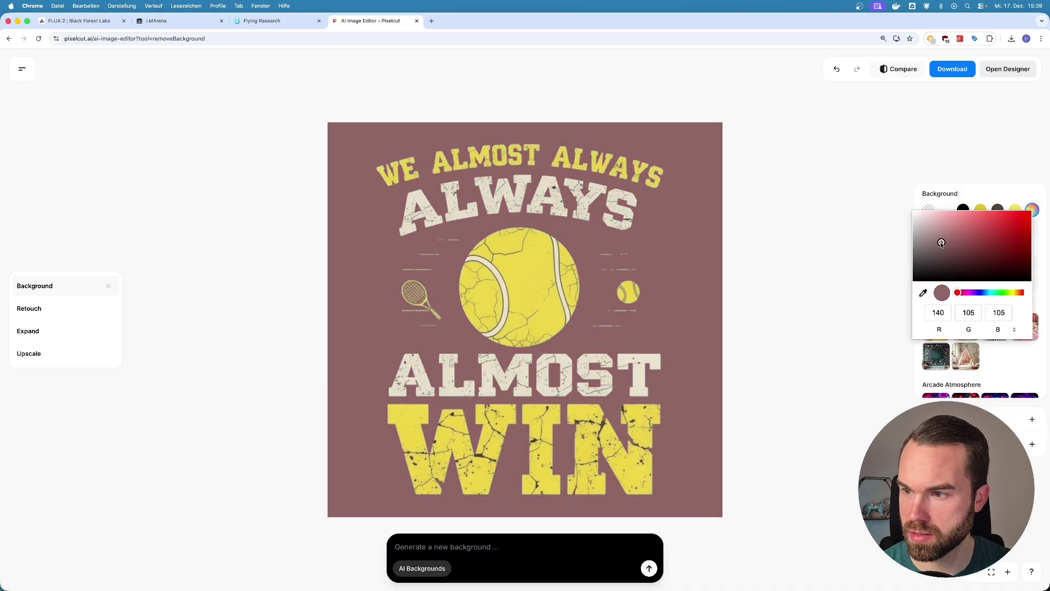
{"action": "left_click_drag", "start_coordinate": [941, 243], "coordinate": [914, 281]}
{"action": "left_click", "coordinate": [926, 178]}
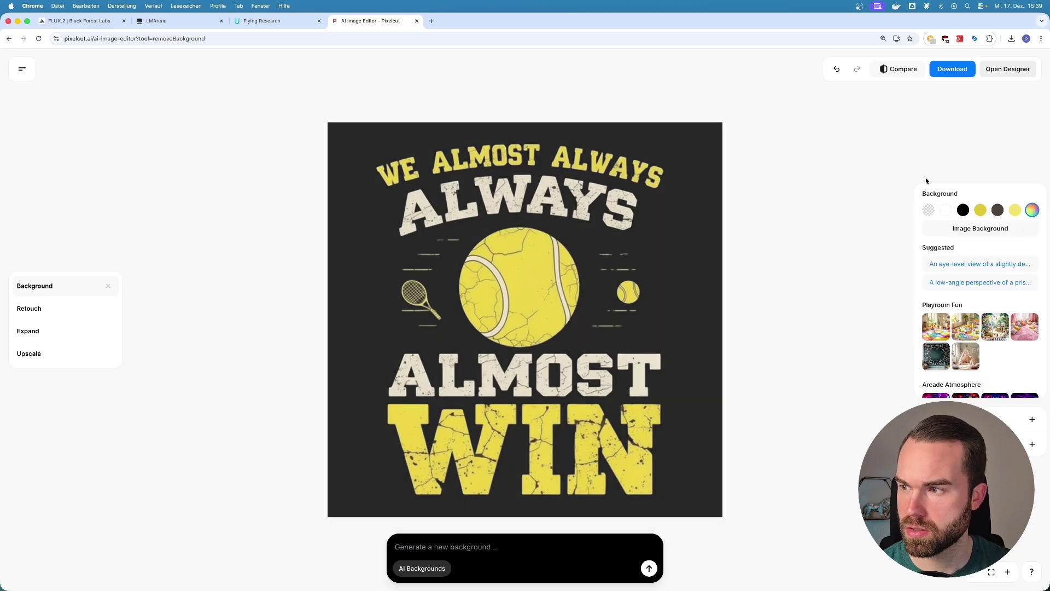
{"action": "left_click", "coordinate": [928, 211]}
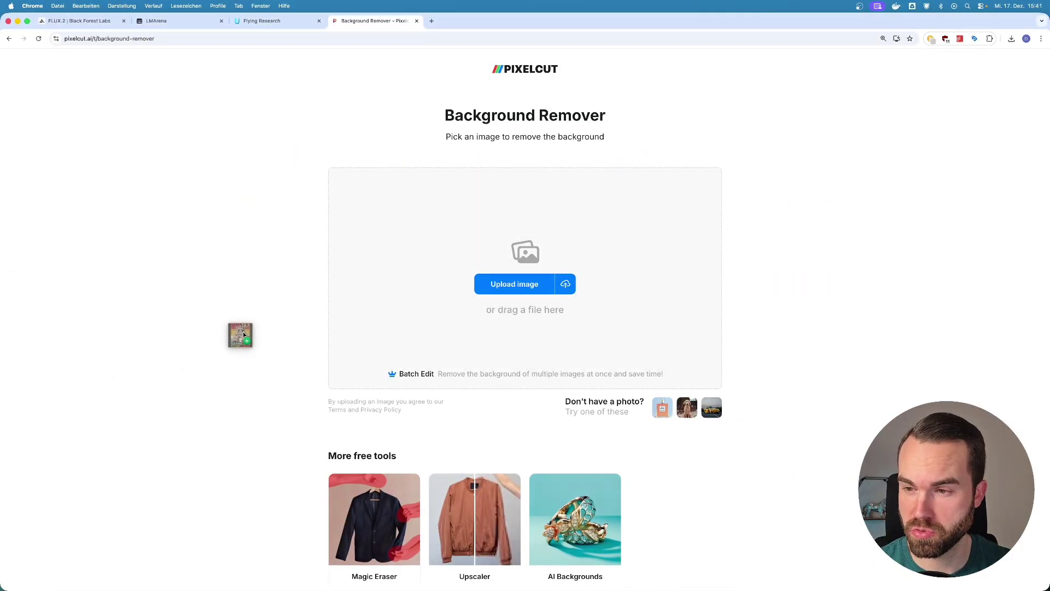
Try to remove the background from the uncropped Dad Tax bigfoot design in Pixelcut
{"action": "left_click_drag", "start_coordinate": [244, 333], "coordinate": [446, 239]}
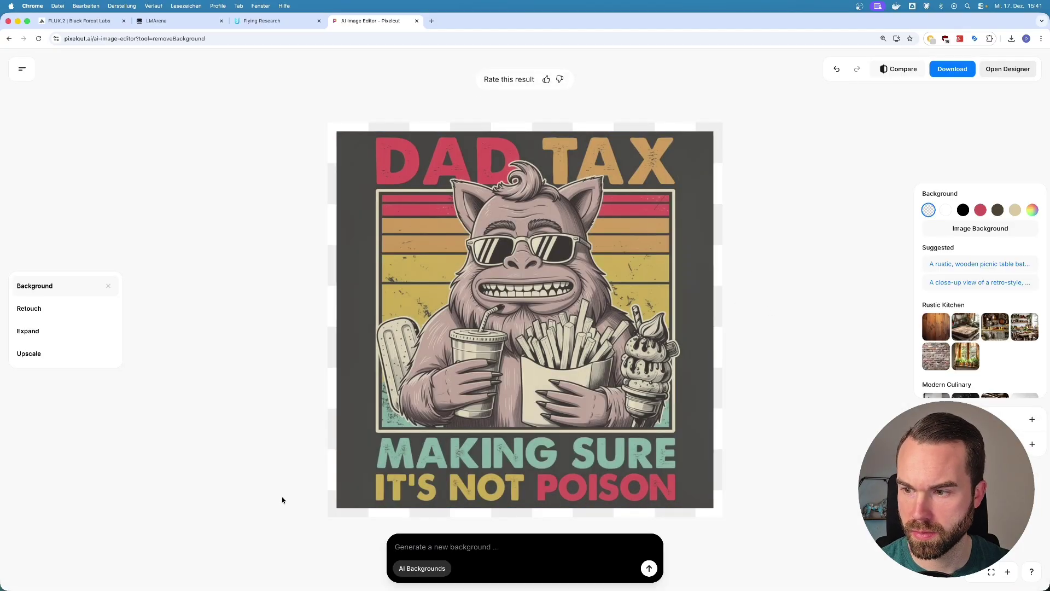
{"action": "left_click", "coordinate": [395, 547]}
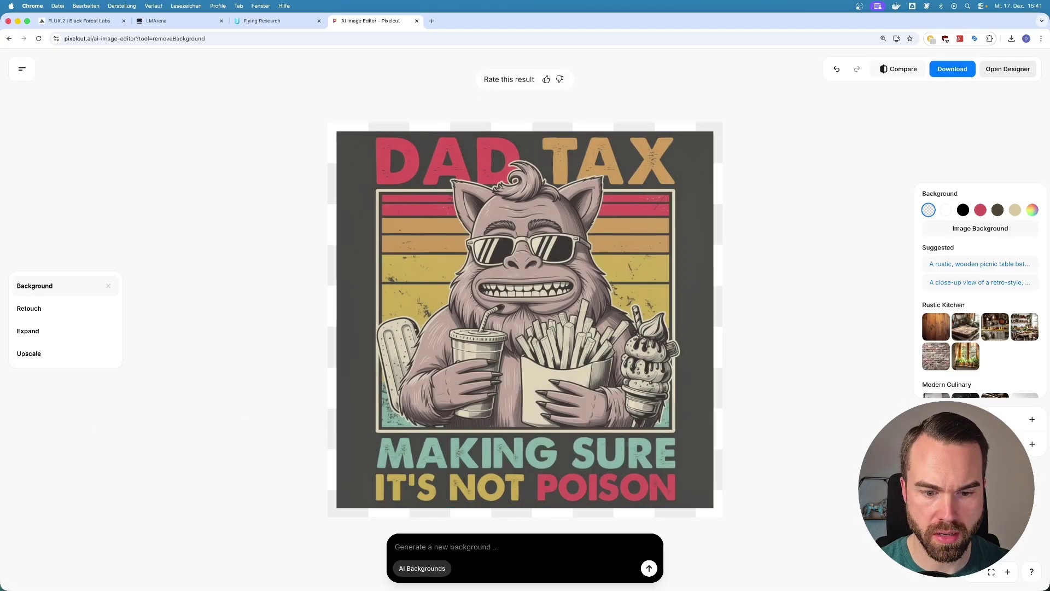
Switch to Preview and crop the Dad Tax bigfoot image to just inside its beige outer border
{"action": "key", "text": "super+Tab"}
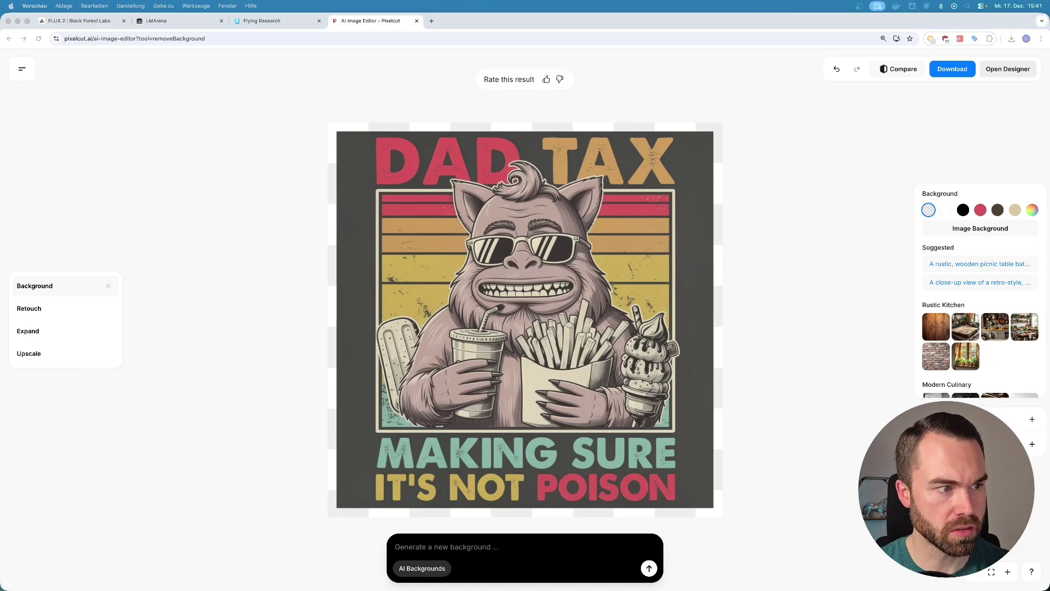
{"action": "left_click_drag", "start_coordinate": [49, 136], "coordinate": [237, 85]}
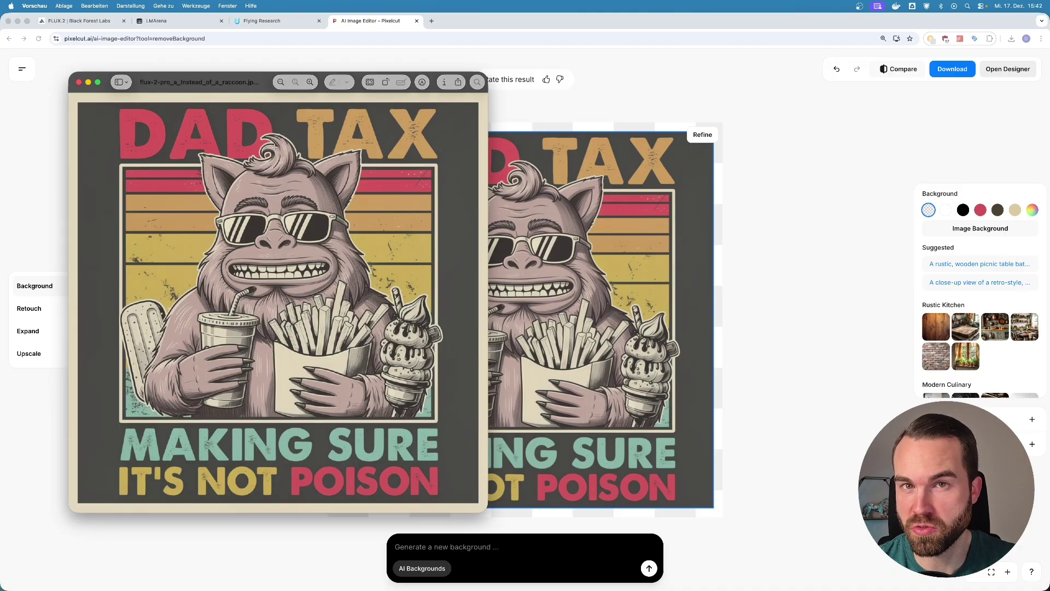
{"action": "double_click", "coordinate": [241, 86]}
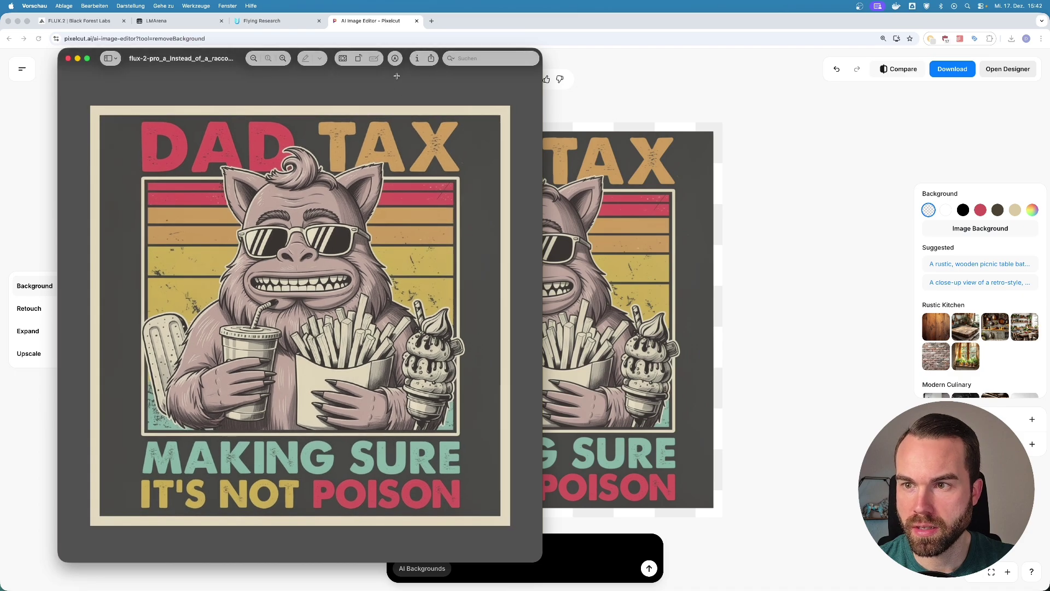
{"action": "left_click", "coordinate": [395, 59]}
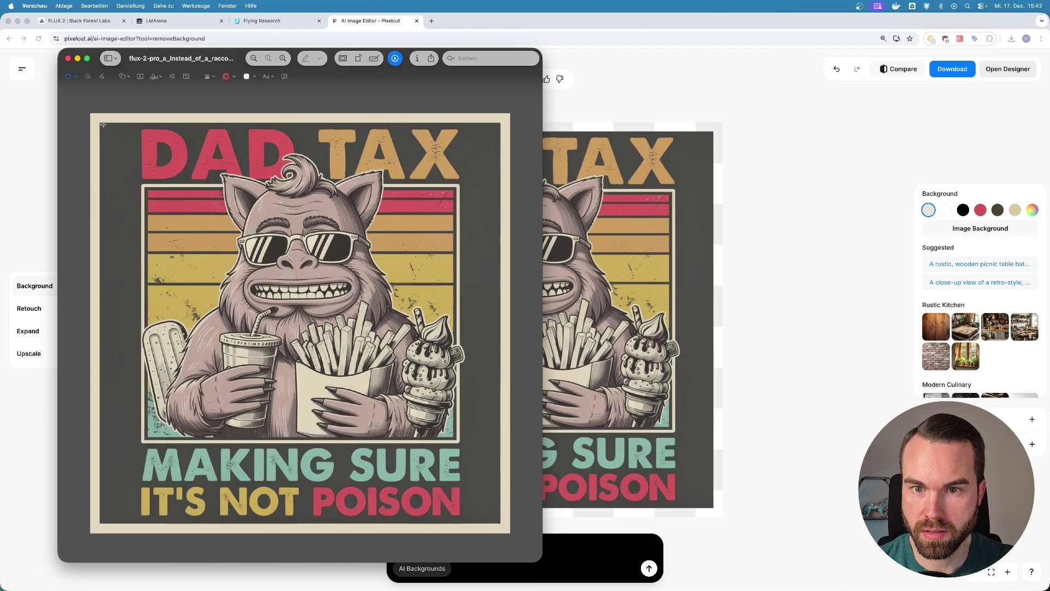
{"action": "left_click_drag", "start_coordinate": [103, 125], "coordinate": [498, 520]}
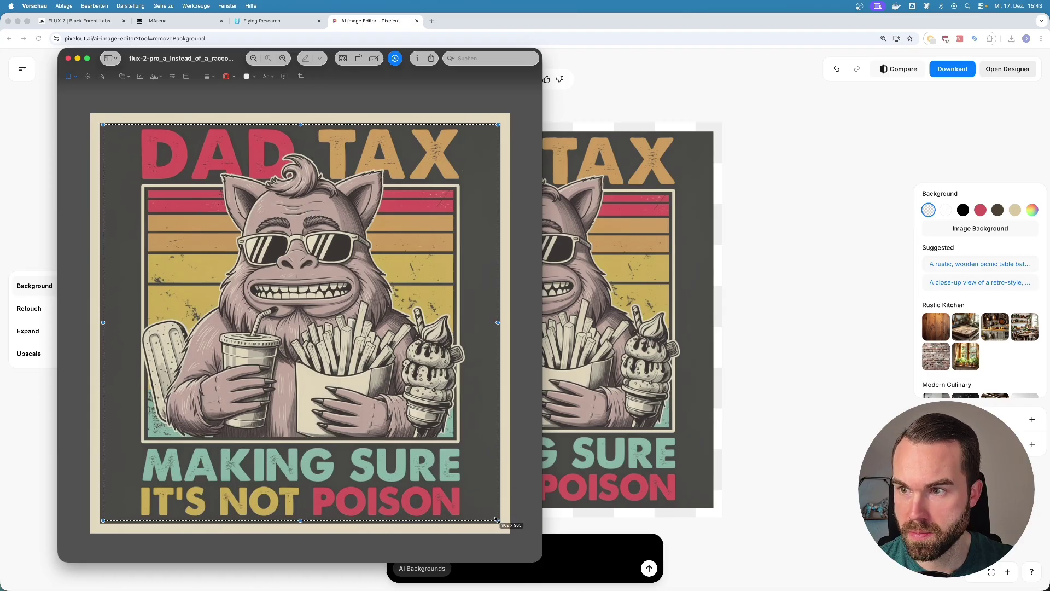
{"action": "left_click", "coordinate": [301, 76]}
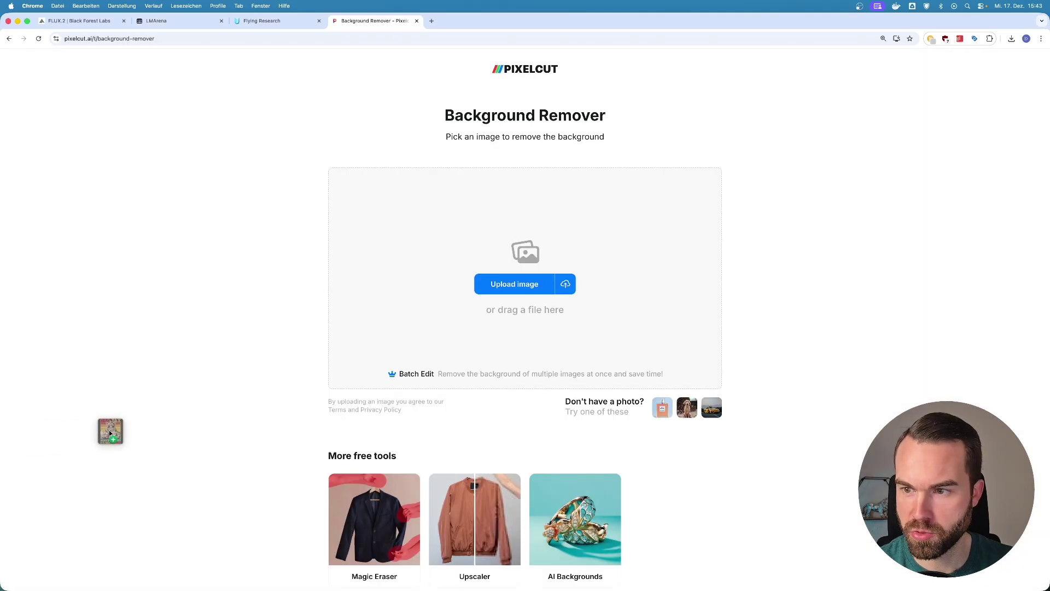
Remove the background from the cropped Dad Tax bigfoot design in Pixelcut, preview it on black, and restore the transparent background
{"action": "left_click_drag", "start_coordinate": [109, 430], "coordinate": [380, 266]}
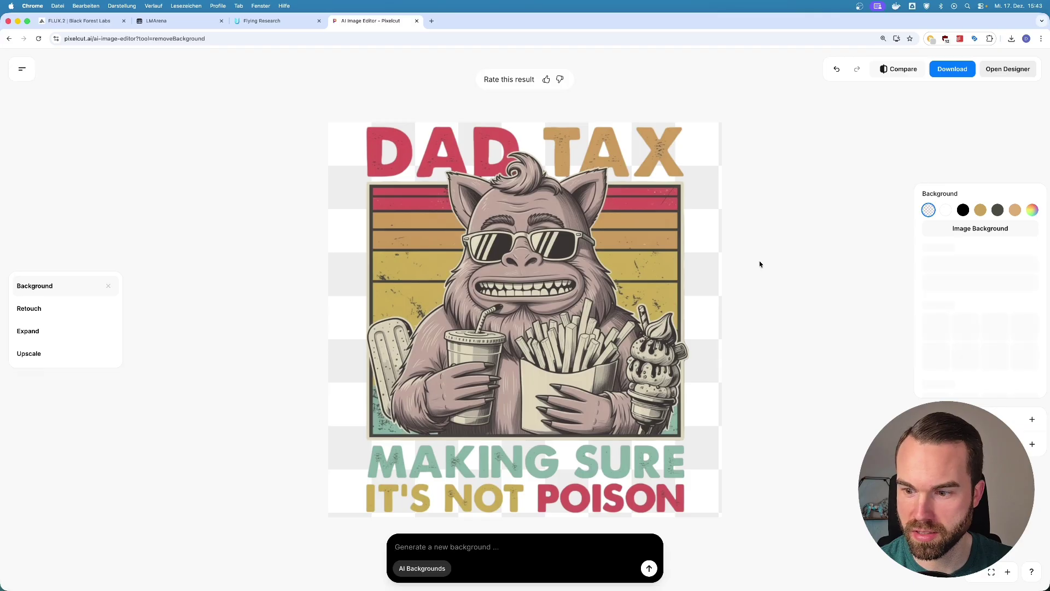
{"action": "mouse_move", "coordinate": [689, 274]}
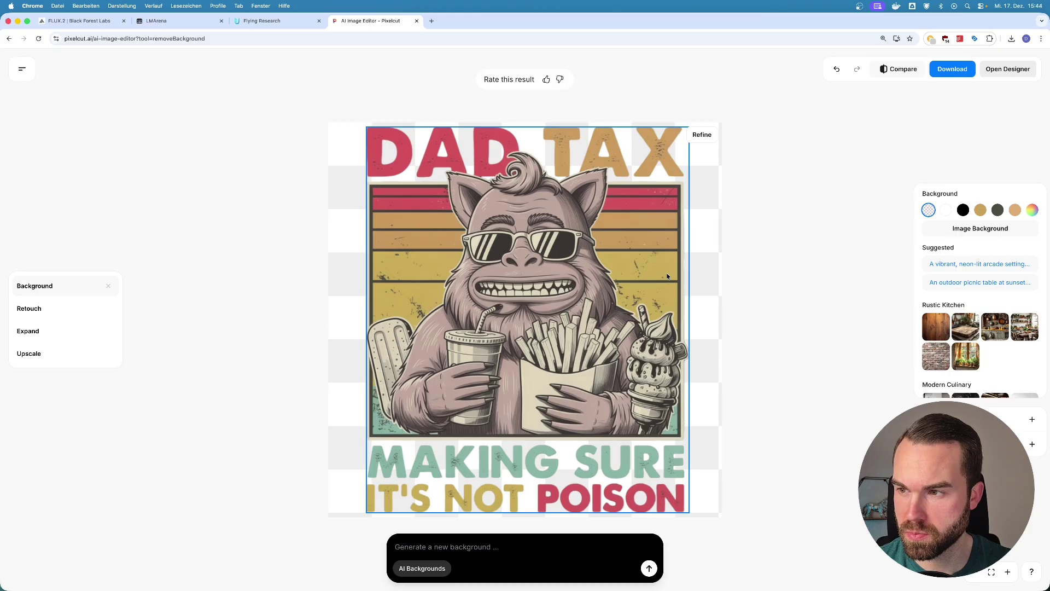
{"action": "left_click", "coordinate": [1032, 210]}
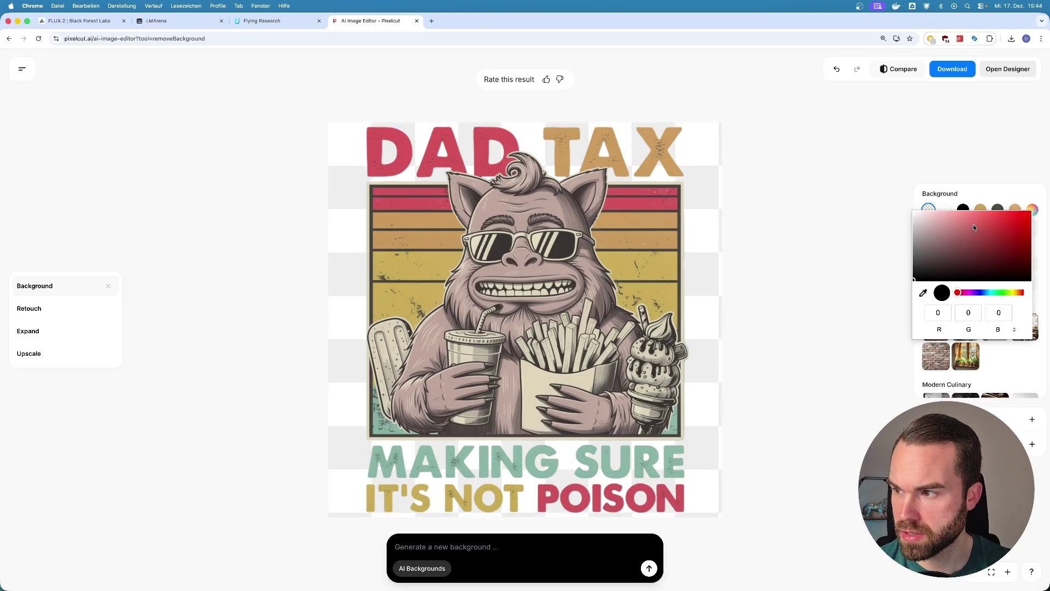
{"action": "left_click", "coordinate": [953, 243]}
{"action": "left_click_drag", "start_coordinate": [953, 243], "coordinate": [912, 278]}
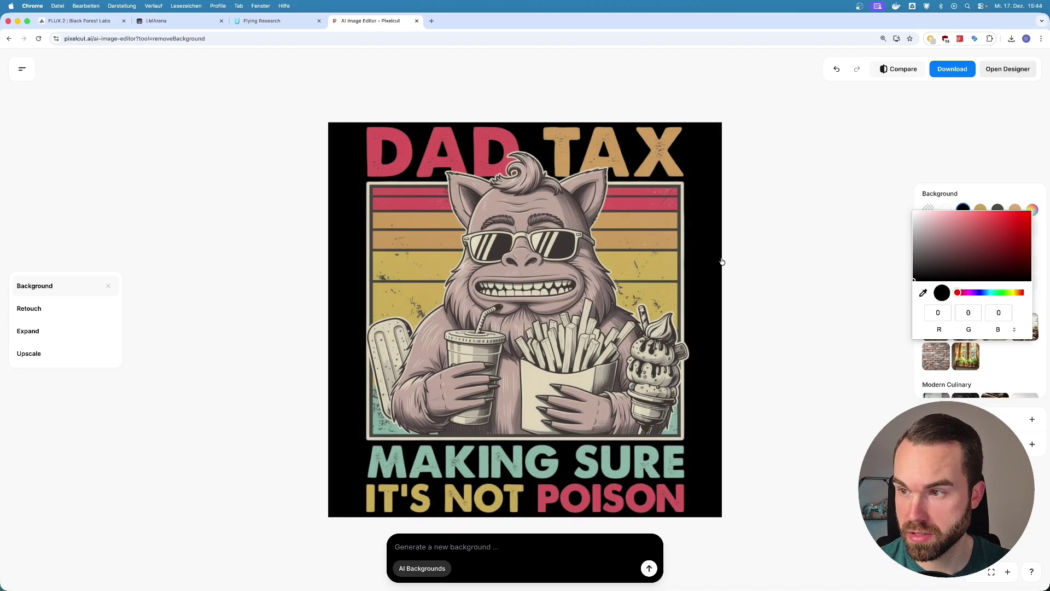
{"action": "left_click", "coordinate": [837, 201]}
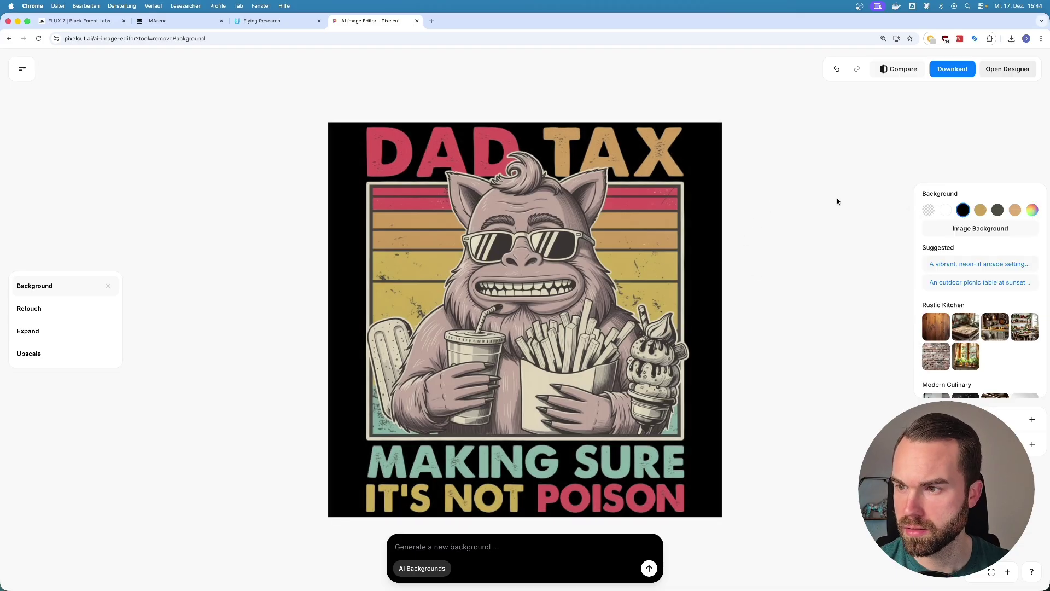
{"action": "left_click", "coordinate": [929, 210]}
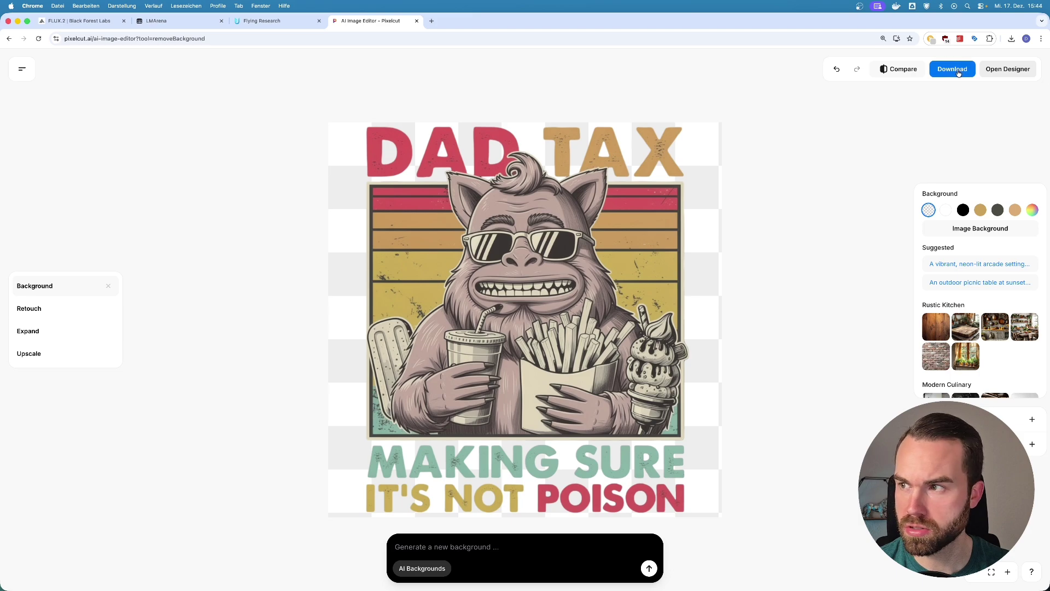
Switch to Preview and apply the automatic colour correction to the Dad Tax bigfoot image
{"action": "key", "text": "super+Tab"}
{"action": "left_click_drag", "start_coordinate": [255, 101], "coordinate": [469, 97]}
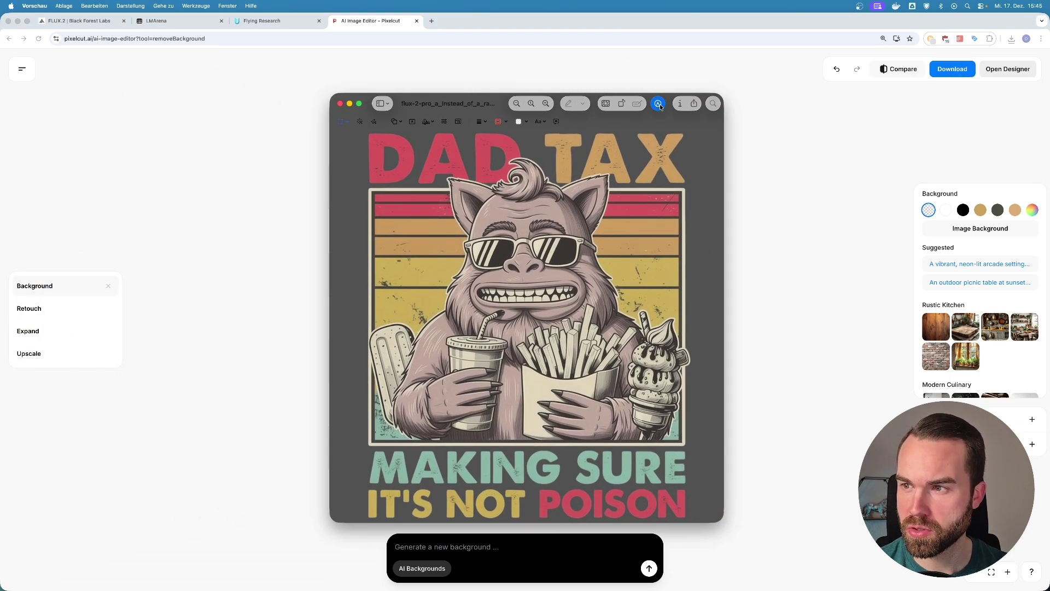
{"action": "left_click", "coordinate": [446, 123]}
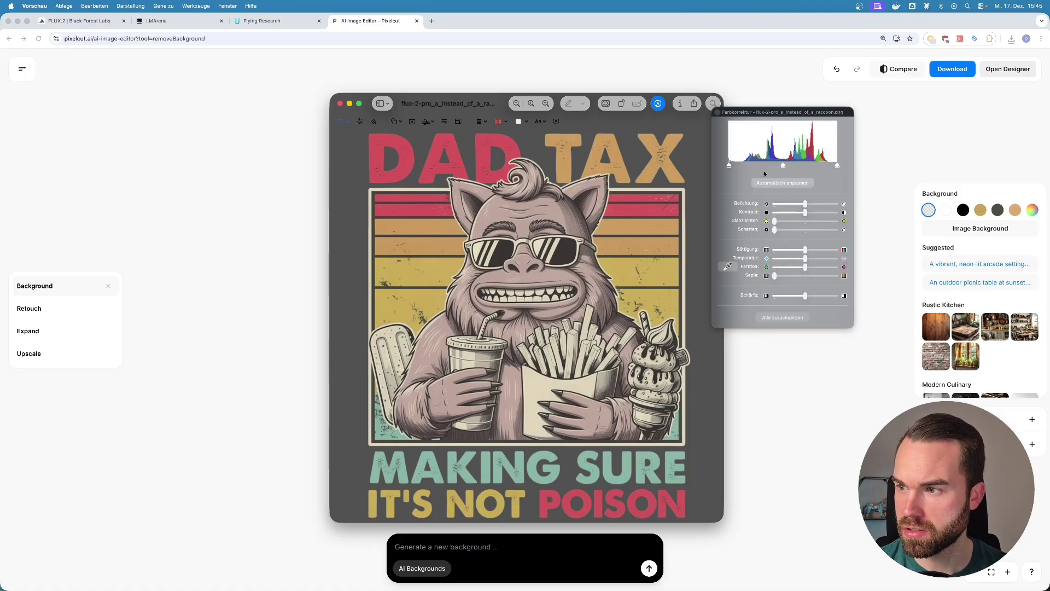
{"action": "left_click", "coordinate": [790, 183]}
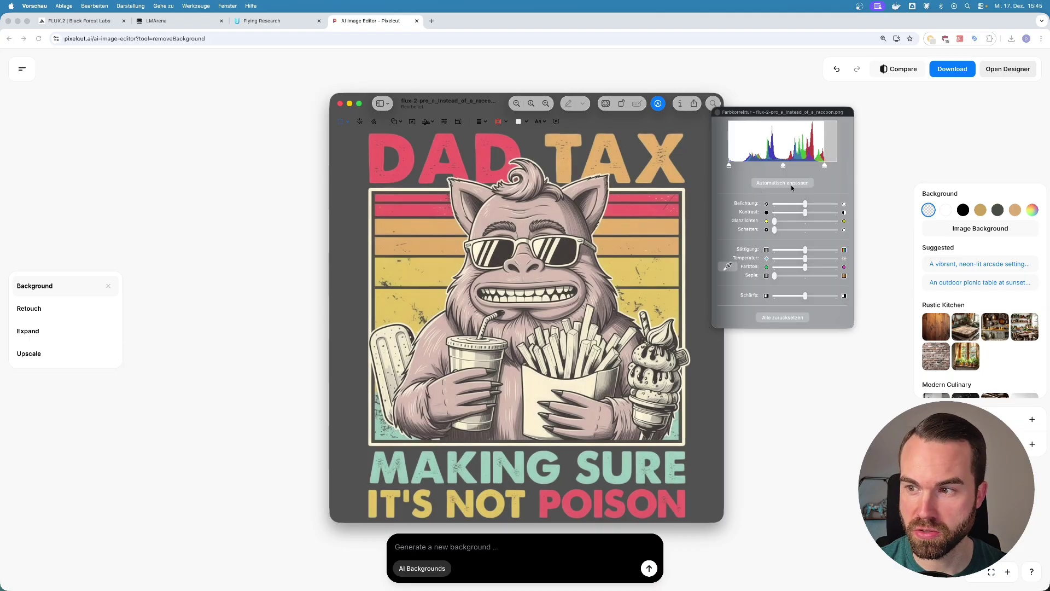
{"action": "left_click_drag", "start_coordinate": [465, 106], "coordinate": [131, 97]}
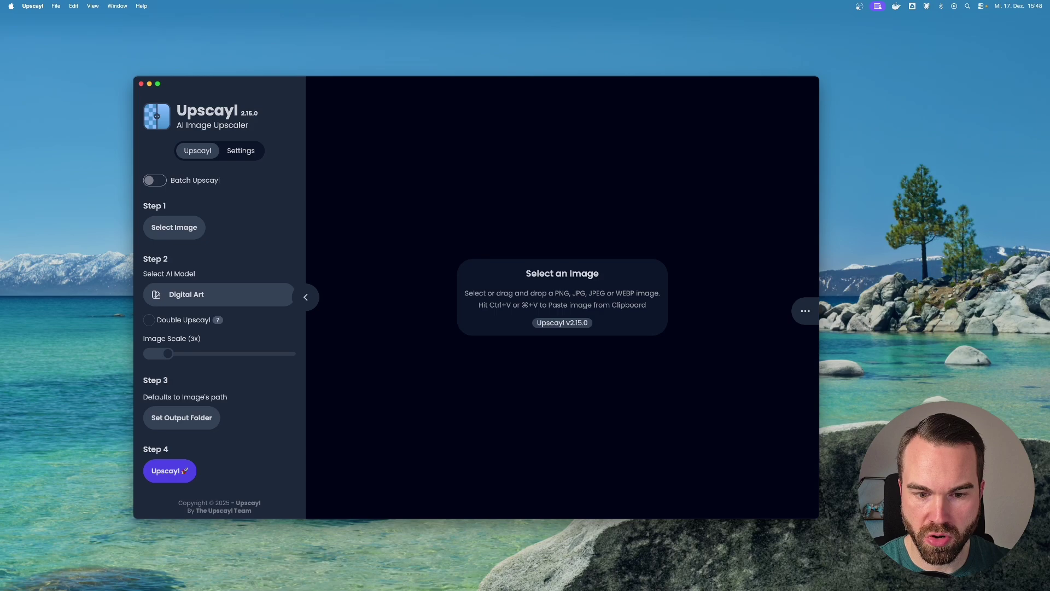
In Upscayl, load the chicken ramen design and upscale it with the Digital Art model at an image scale of 6x
{"action": "left_click_drag", "start_coordinate": [88, 459], "coordinate": [525, 221]}
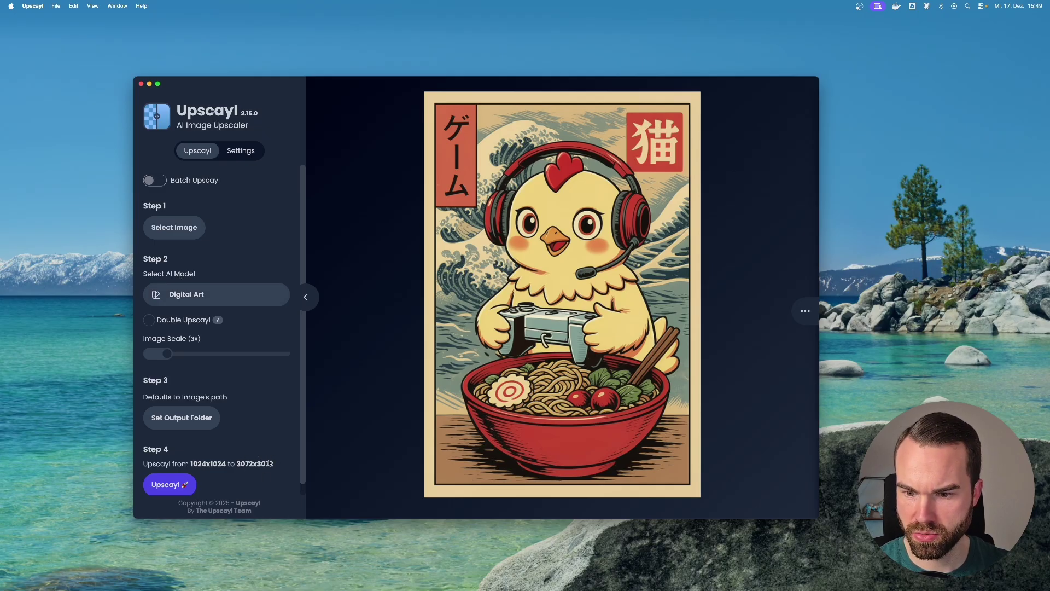
{"action": "left_click_drag", "start_coordinate": [168, 355], "coordinate": [188, 356]}
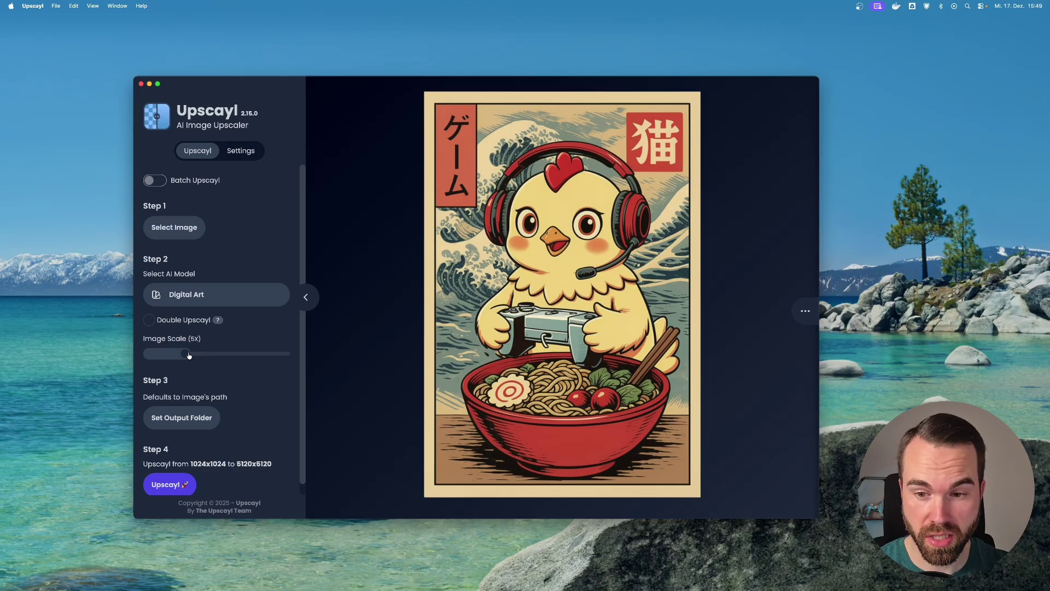
{"action": "left_click_drag", "start_coordinate": [189, 355], "coordinate": [194, 355]}
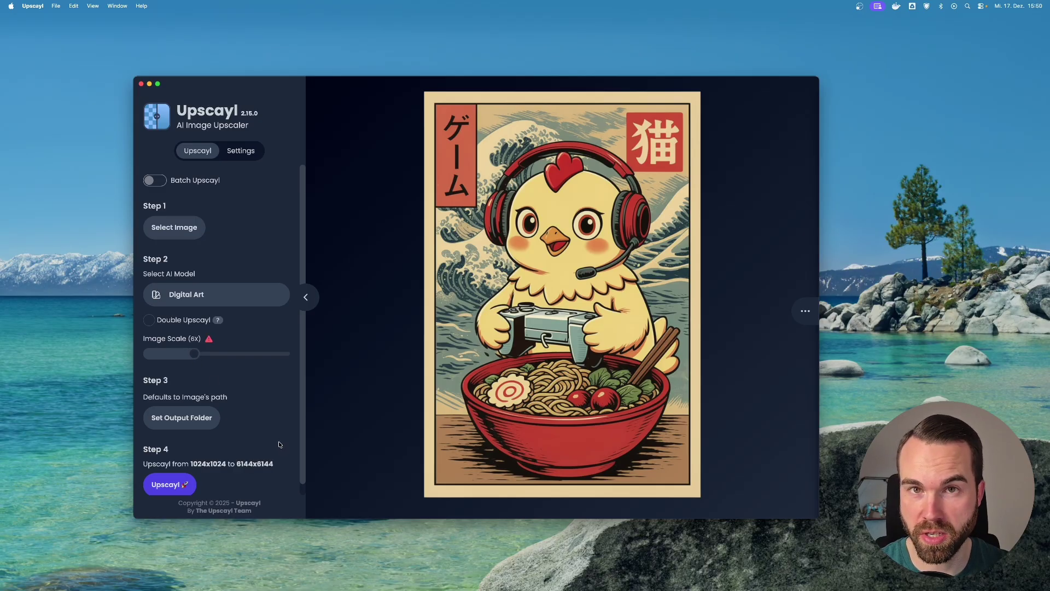
{"action": "left_click", "coordinate": [167, 484]}
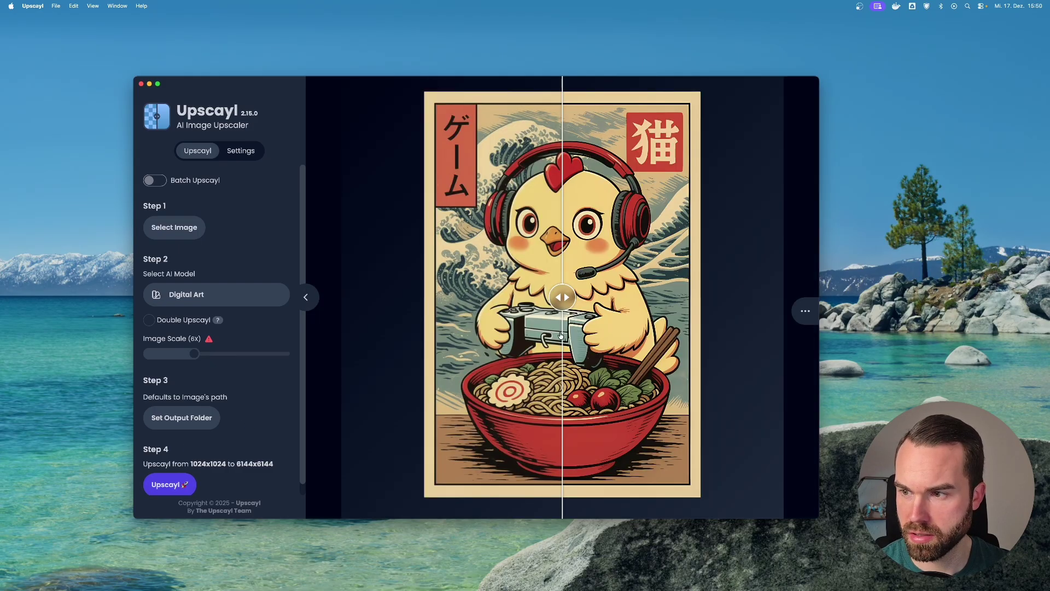
Open the upscaled chicken design in Preview, examine its line quality around the controller and ramen bowl, and close it
{"action": "double_click", "coordinate": [555, 318]}
{"action": "left_click_drag", "start_coordinate": [462, 56], "coordinate": [490, 60]}
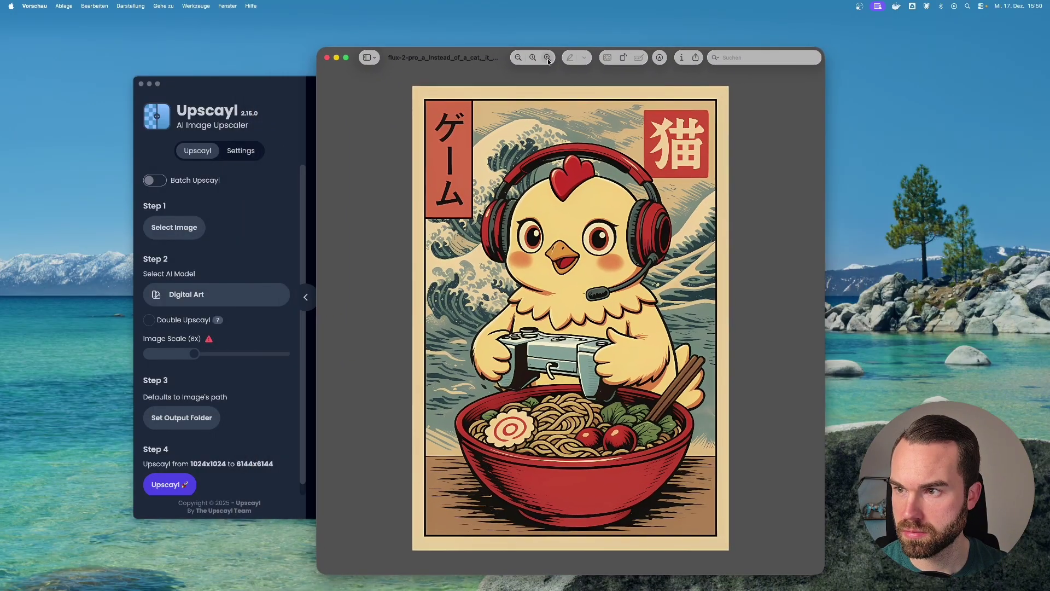
{"action": "left_click", "coordinate": [547, 58]}
{"action": "scroll", "coordinate": [540, 287], "scroll_direction": "down", "scroll_amount": 5}
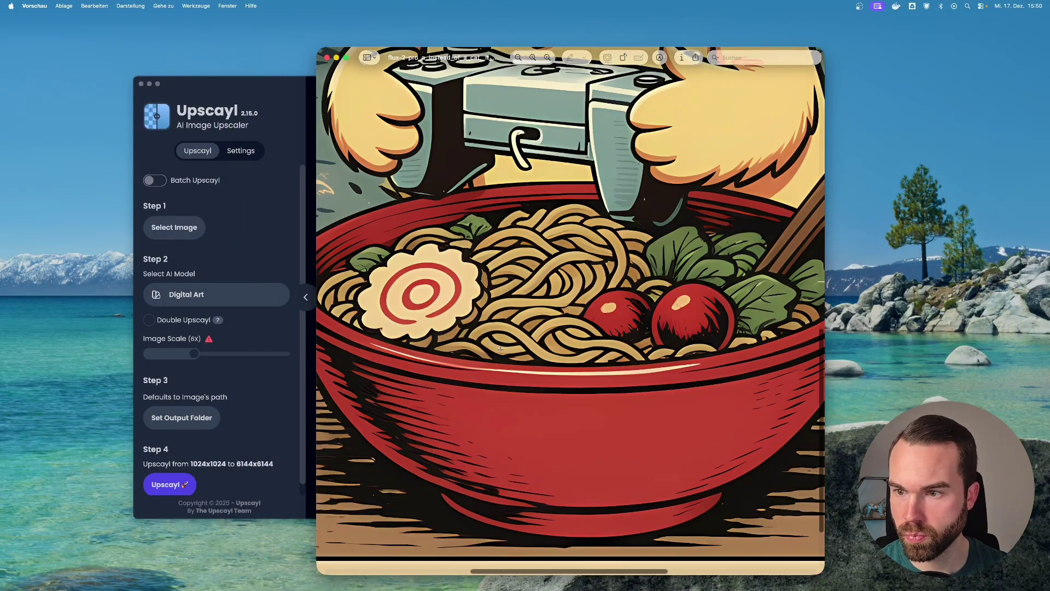
{"action": "scroll", "coordinate": [499, 335], "scroll_direction": "up", "scroll_amount": 2}
{"action": "scroll", "coordinate": [499, 336], "scroll_direction": "up", "scroll_amount": 5}
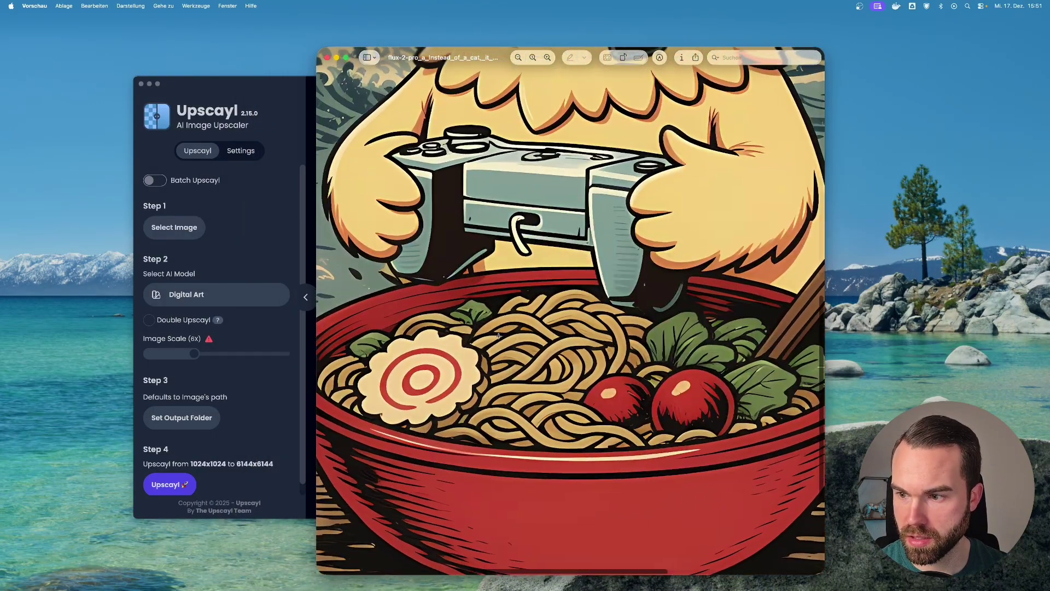
{"action": "key", "text": "super+w"}
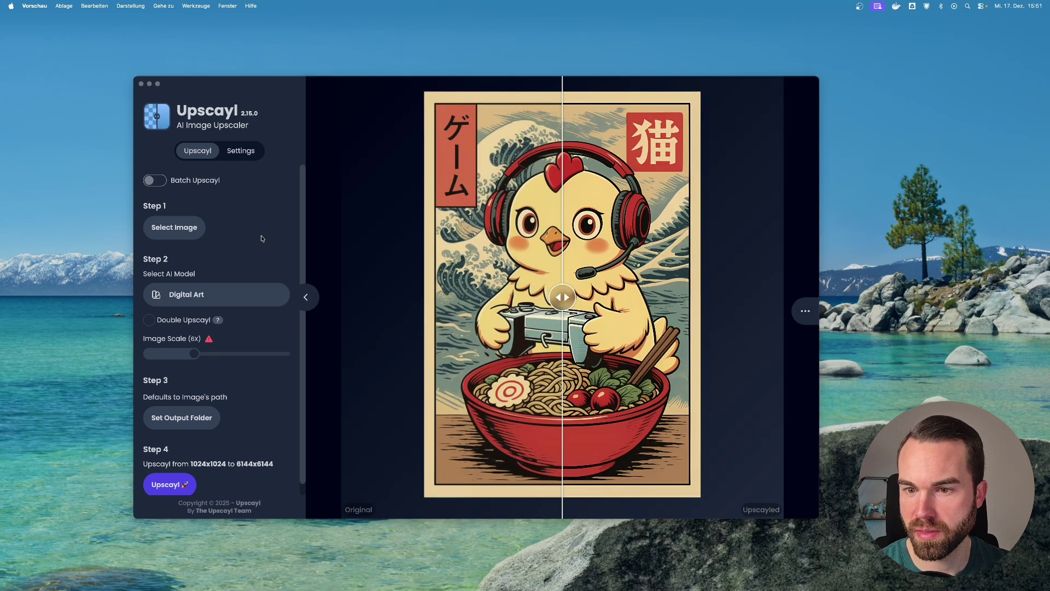
Switch Upscayl to batch mode for upscaling a whole folder of images
{"action": "left_click", "coordinate": [161, 181]}
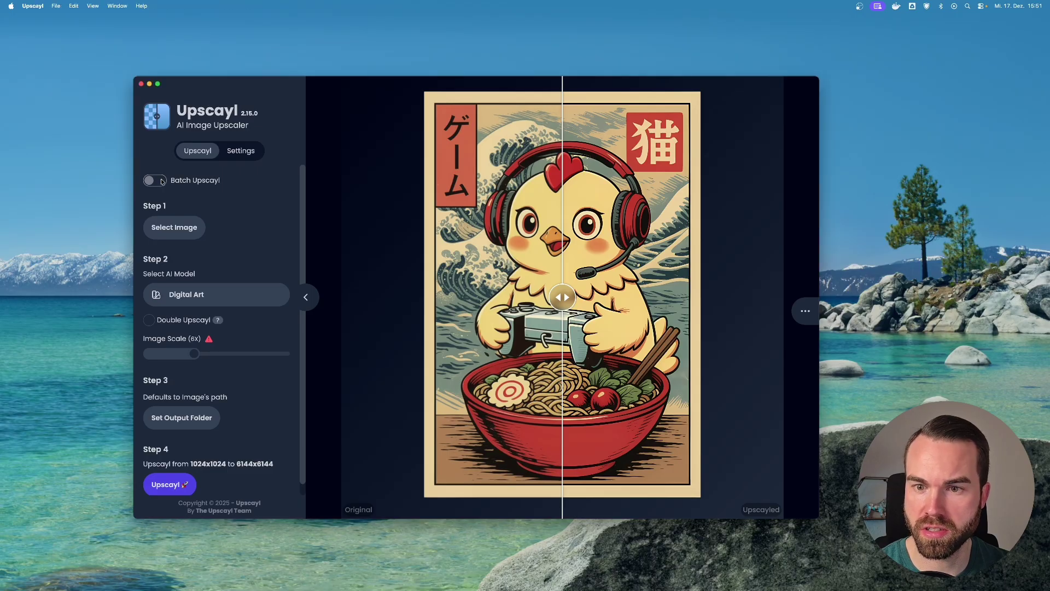
{"action": "left_click", "coordinate": [158, 181]}
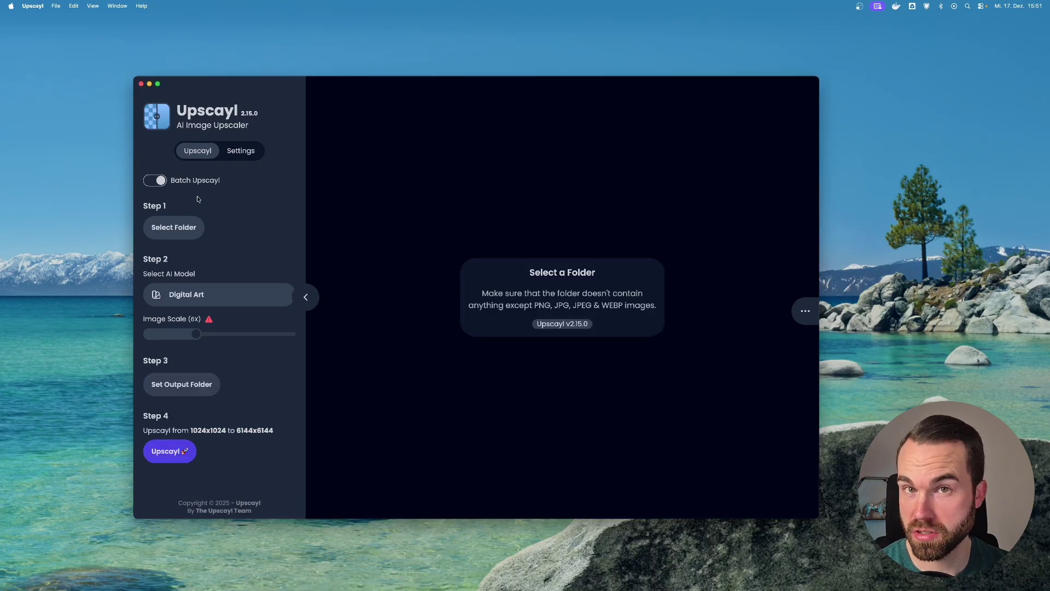
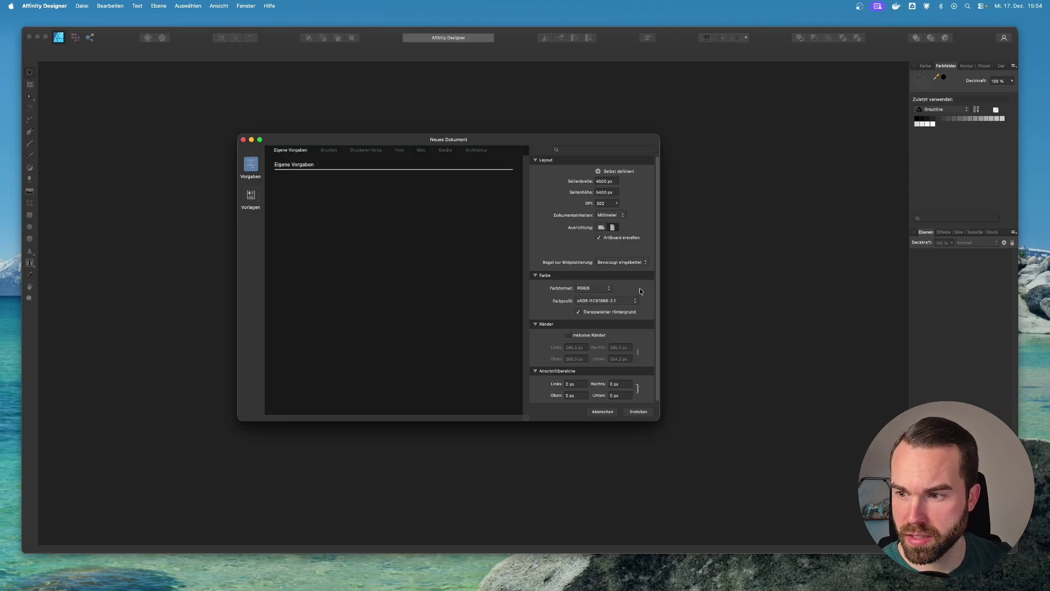
In Affinity Designer, create a 4500 × 5400 px document at 300 DPI with an artboard and a transparent background
{"action": "left_click", "coordinate": [639, 411]}
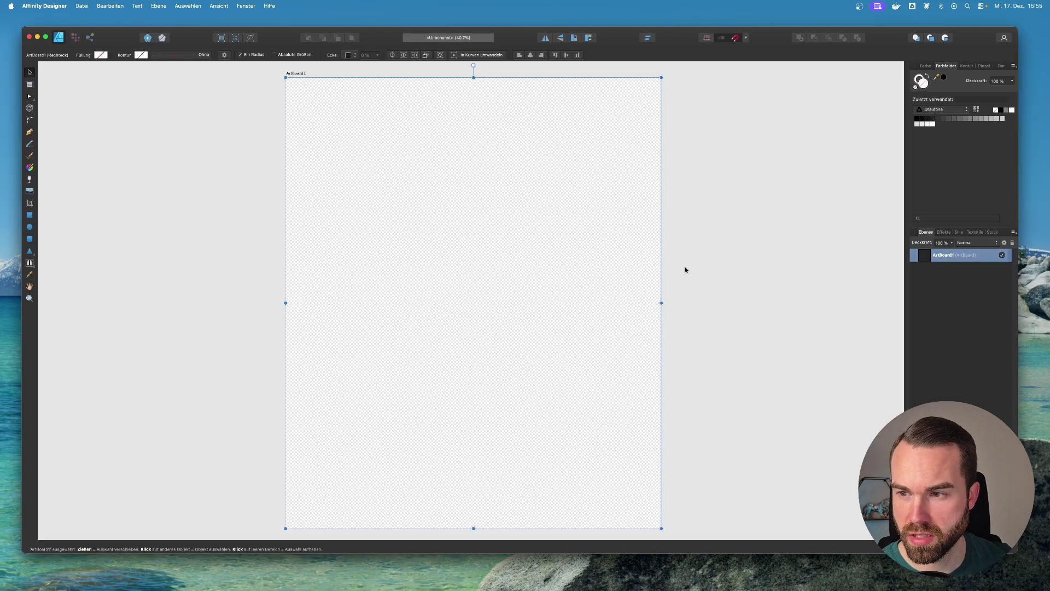
{"action": "scroll", "coordinate": [653, 277], "scroll_direction": "up", "scroll_amount": 2}
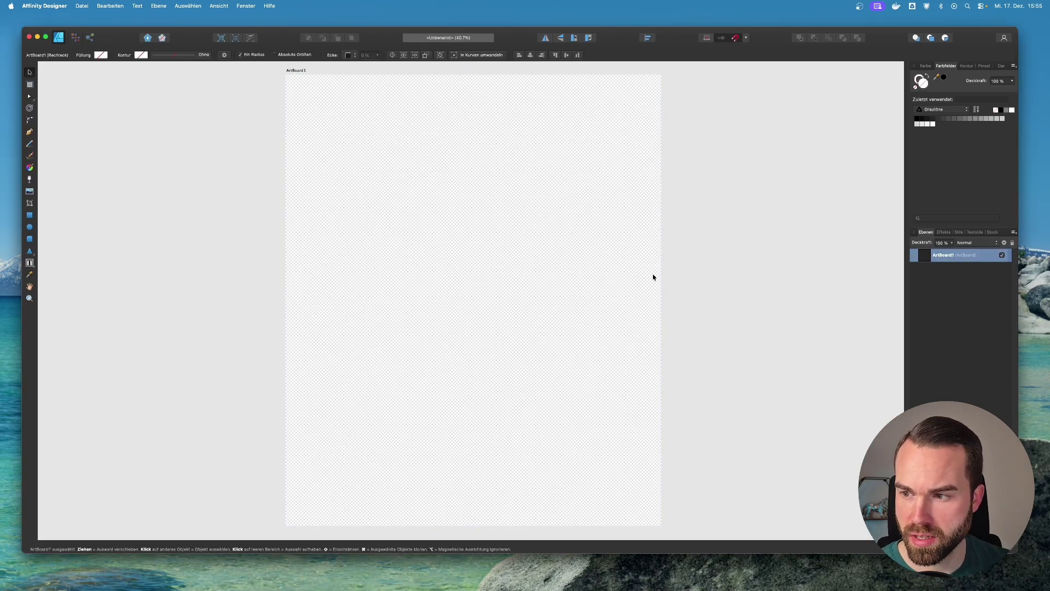
{"action": "scroll", "coordinate": [653, 277], "scroll_direction": "down", "scroll_amount": 2}
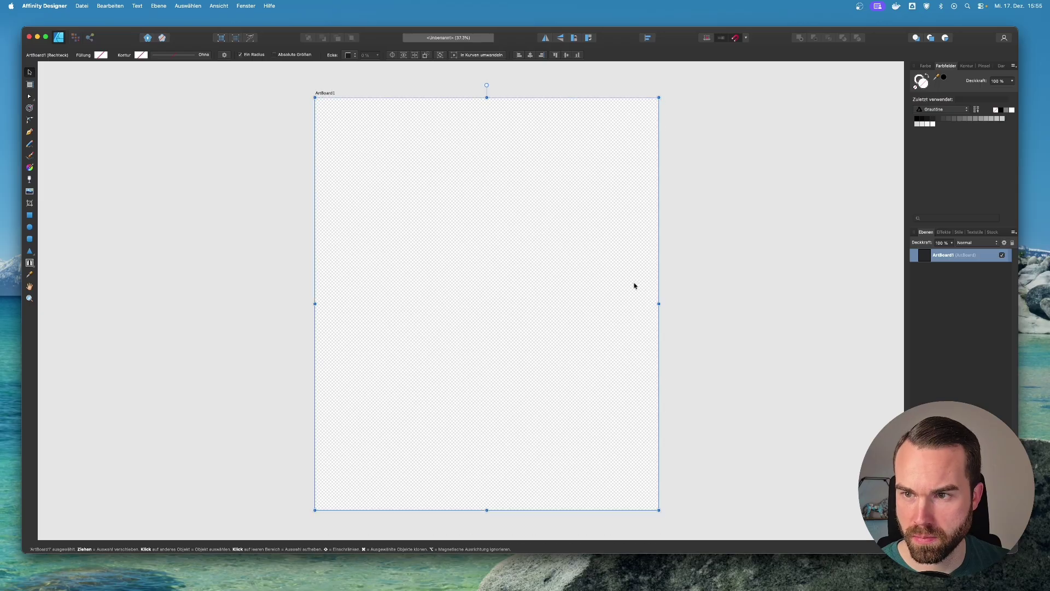
{"action": "scroll", "coordinate": [672, 273], "scroll_direction": "down", "scroll_amount": 1}
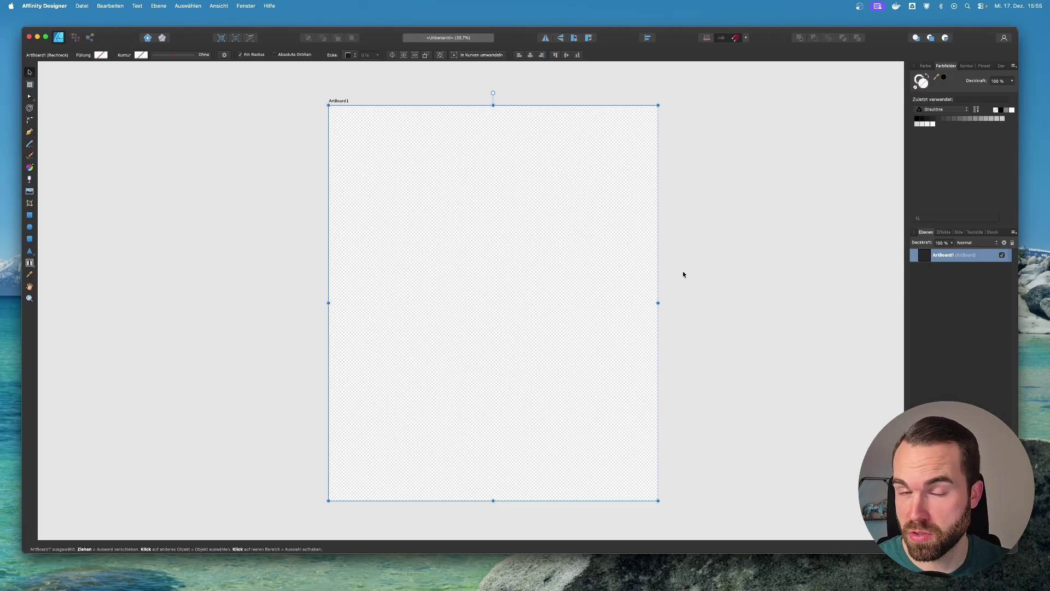
{"action": "scroll", "coordinate": [682, 274], "scroll_direction": "down", "scroll_amount": 3}
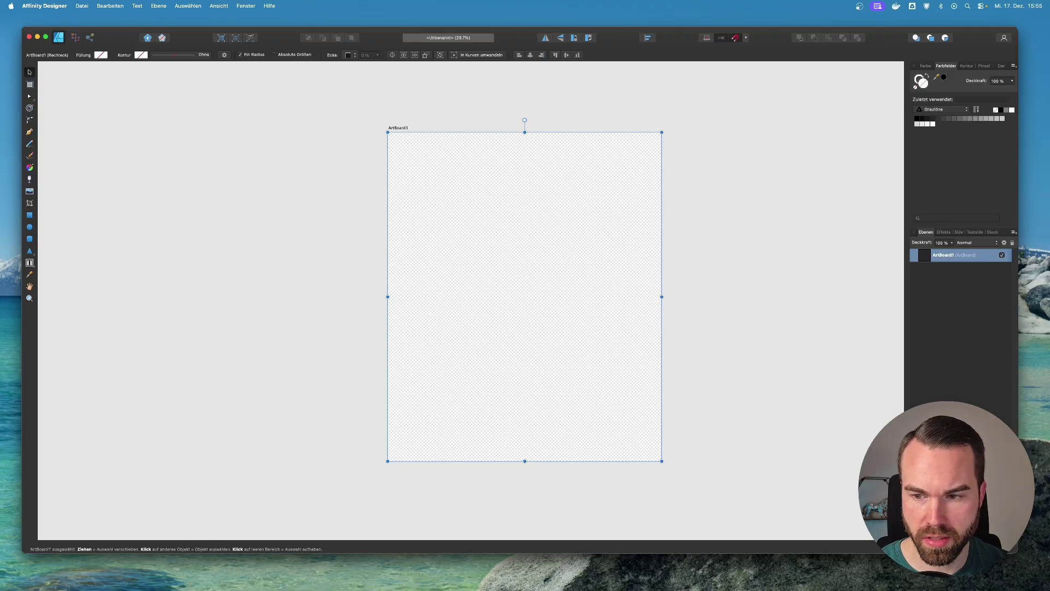
Place the upscaled chicken design on the artboard, scale it down to fit inside, and centre it
{"action": "left_click_drag", "start_coordinate": [1049, 277], "coordinate": [530, 277]}
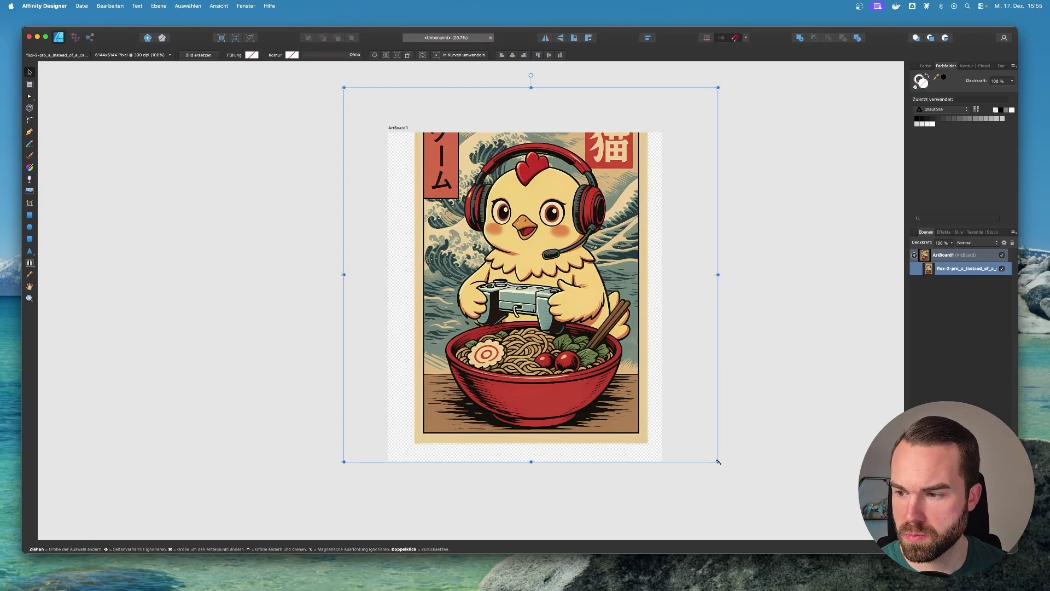
{"action": "left_click_drag", "start_coordinate": [720, 463], "coordinate": [684, 431]}
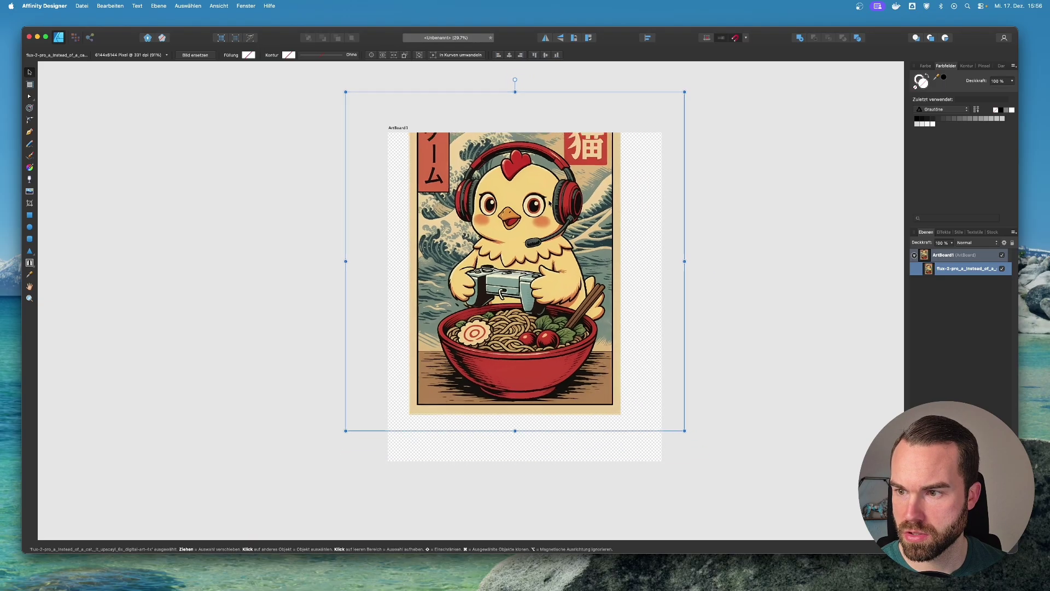
{"action": "left_click_drag", "start_coordinate": [548, 201], "coordinate": [557, 237]}
{"action": "left_click_drag", "start_coordinate": [694, 467], "coordinate": [701, 470]}
{"action": "left_click_drag", "start_coordinate": [527, 317], "coordinate": [523, 314]}
{"action": "key", "text": "super+d"}
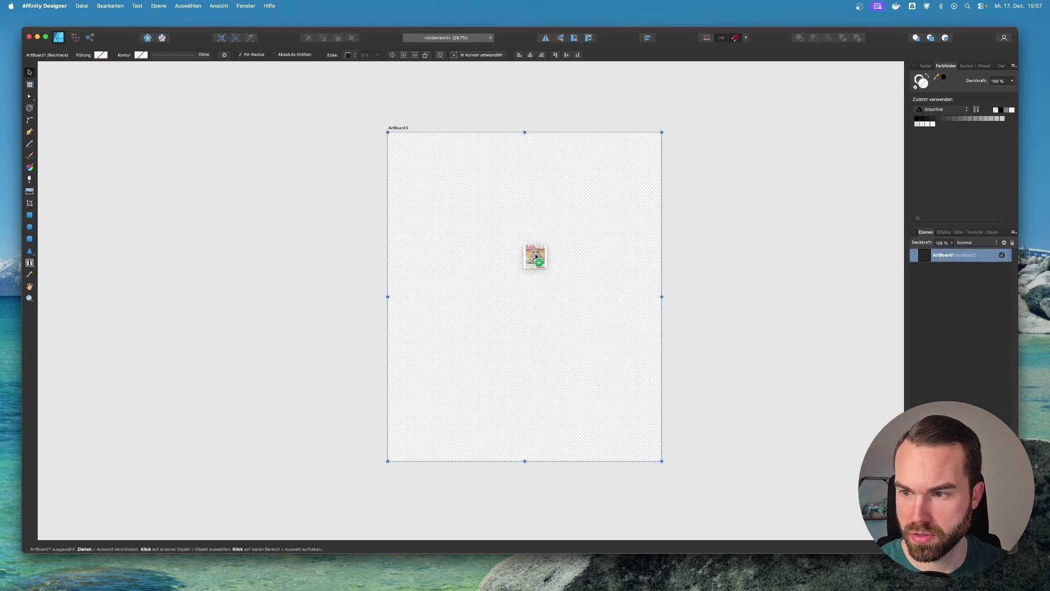
Place the upscaled Dad Tax bigfoot design on the empty artboard, scale it to fit the artboard's width, and centre it
{"action": "left_click", "coordinate": [535, 264]}
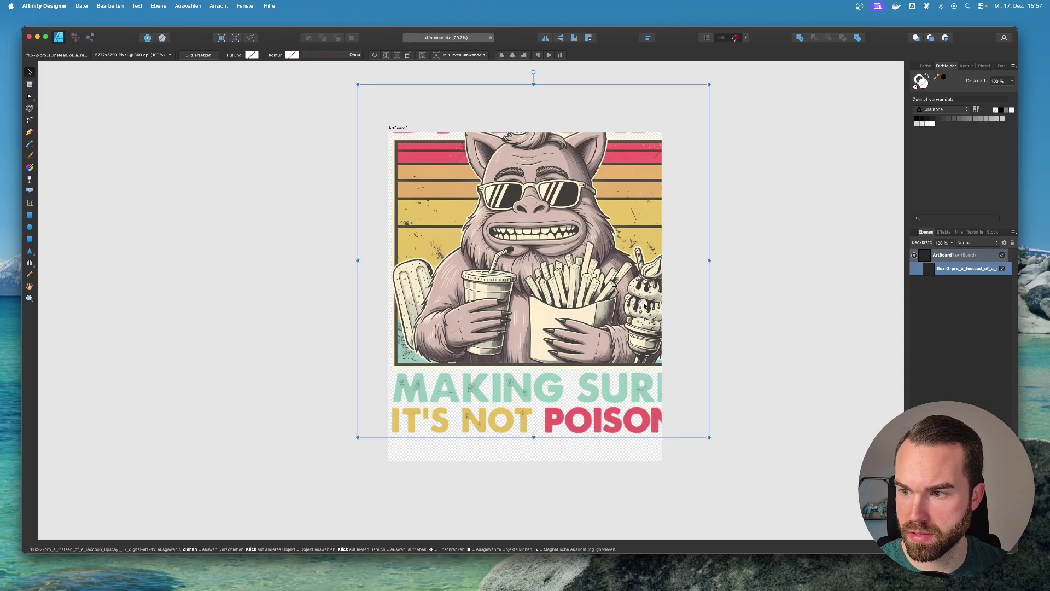
{"action": "left_click_drag", "start_coordinate": [709, 437], "coordinate": [661, 391]}
{"action": "left_click_drag", "start_coordinate": [505, 230], "coordinate": [522, 280]}
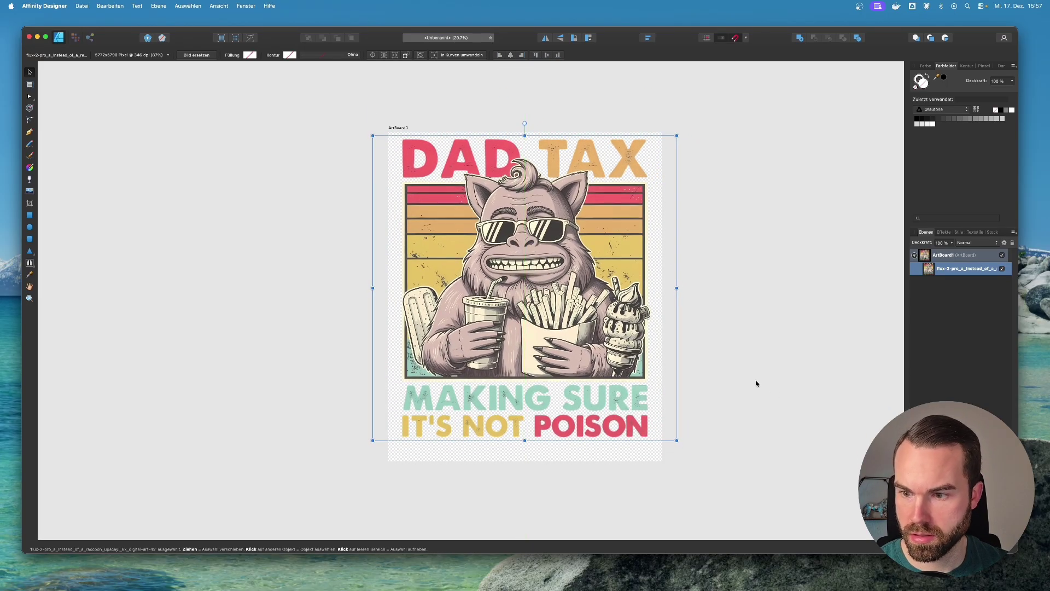
{"action": "left_click_drag", "start_coordinate": [676, 440], "coordinate": [694, 454]}
{"action": "left_click_drag", "start_coordinate": [632, 393], "coordinate": [623, 395]}
{"action": "left_click", "coordinate": [748, 285]}
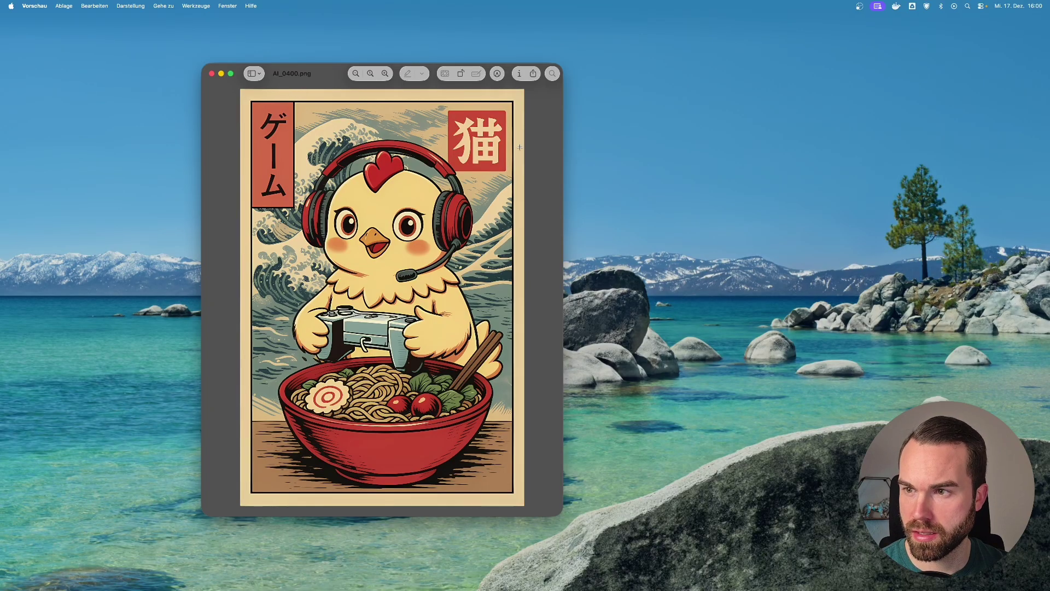
Open the file information for the exported AI_0400.png in Preview
{"action": "left_click", "coordinate": [519, 74]}
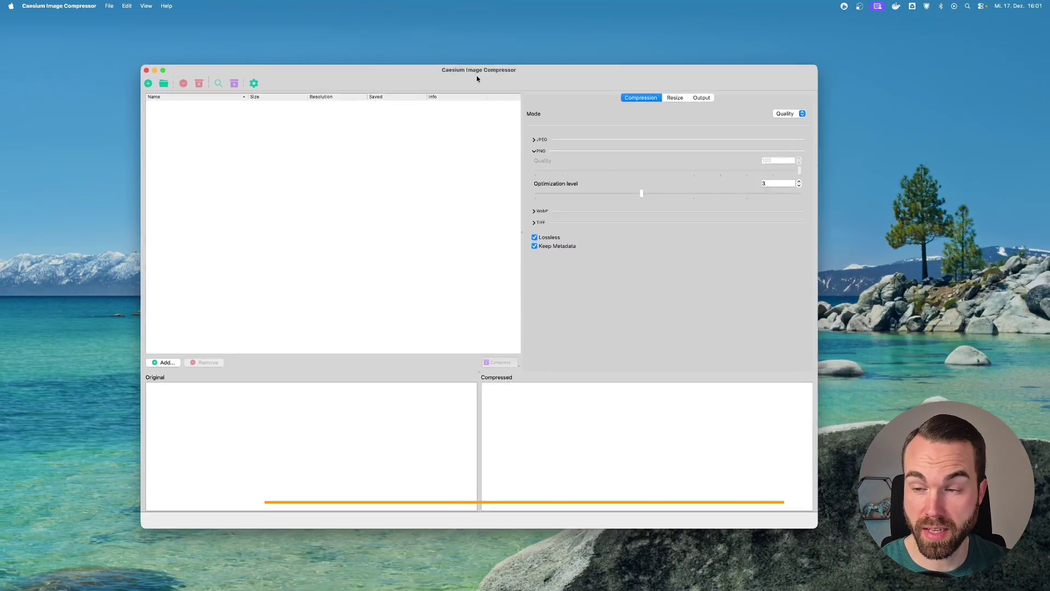
Switch to Caesium Image Compressor, add the exported 4500x5400 design, and compress it with the current lossless PNG settings
{"action": "left_click_drag", "start_coordinate": [479, 80], "coordinate": [447, 72]}
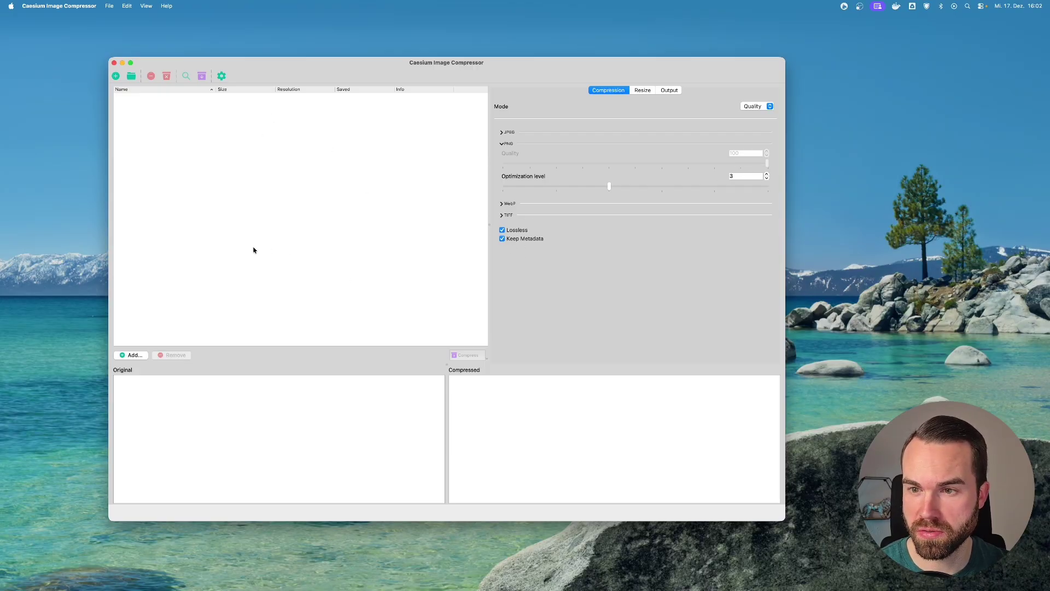
{"action": "left_click_drag", "start_coordinate": [168, 178], "coordinate": [287, 194]}
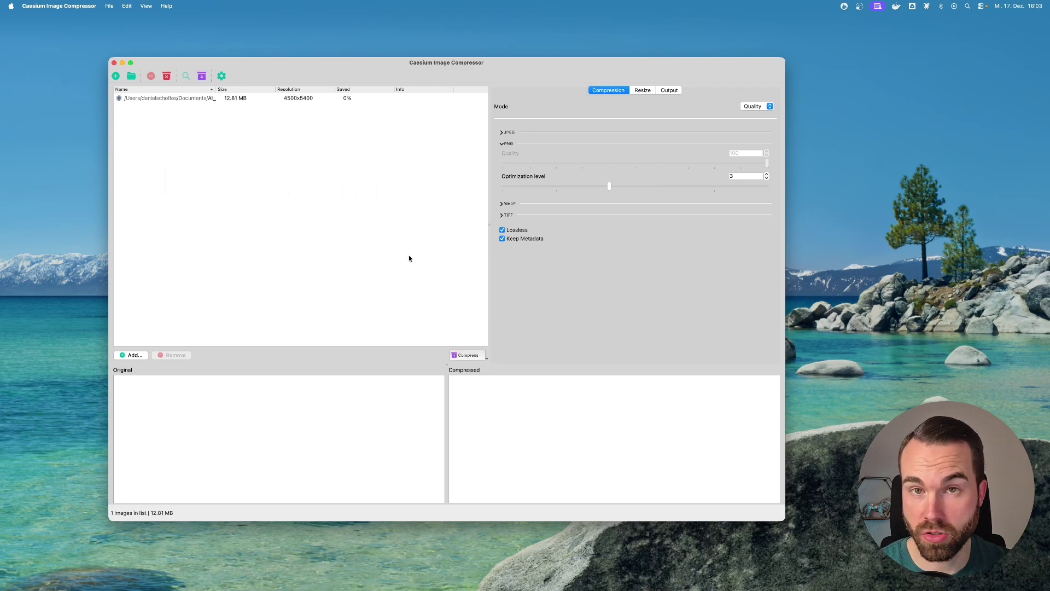
{"action": "left_click", "coordinate": [473, 355]}
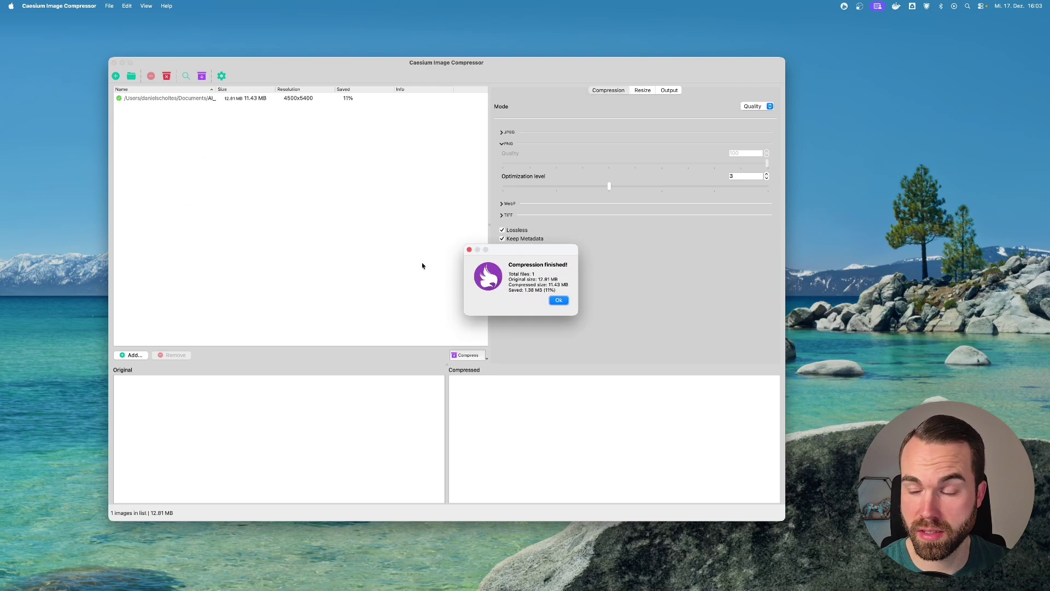
{"action": "left_click", "coordinate": [559, 301]}
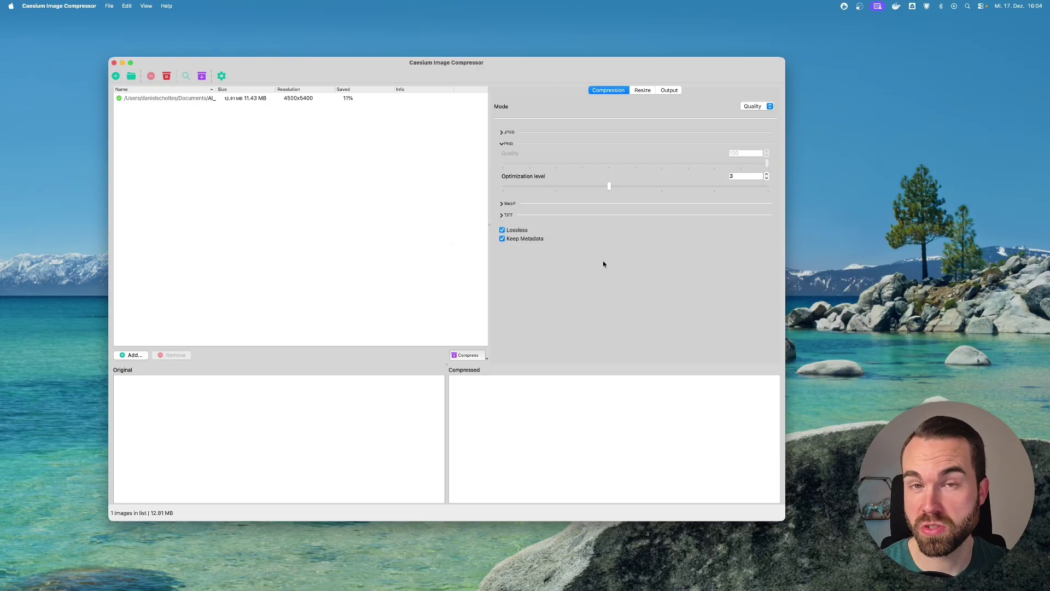